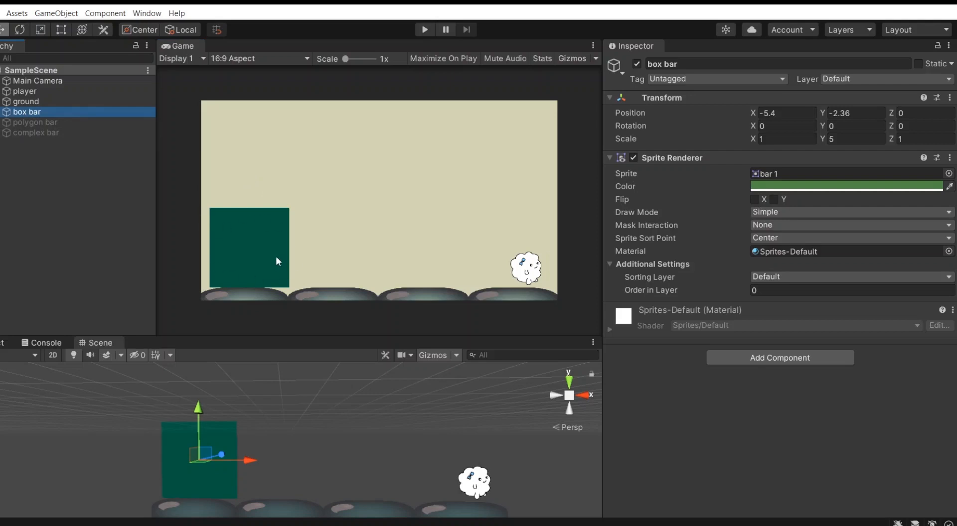
# Add a Box Collider 2D component to the box bar object
pyautogui.click(773, 358)
pyautogui.write('box')
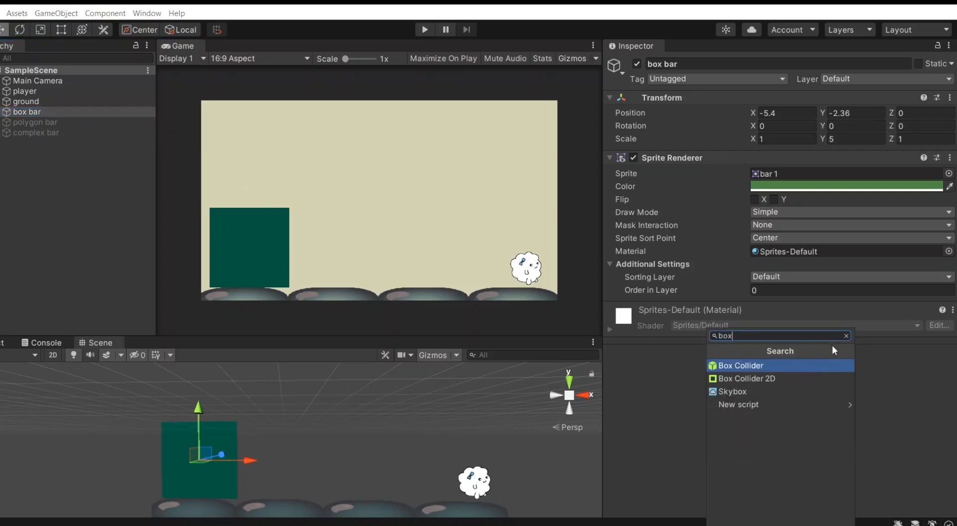
pyautogui.click(765, 378)
pyautogui.scroll(-4, 752, 382)
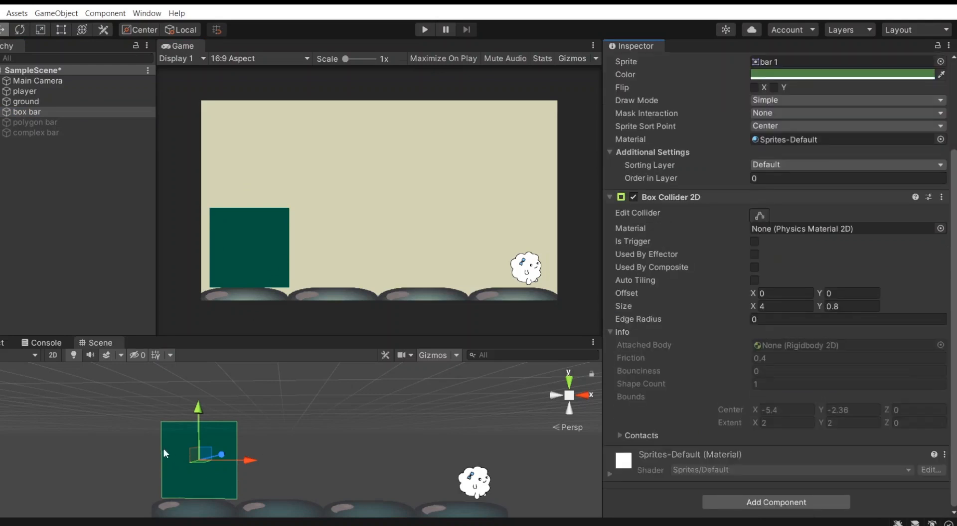
# Add a Platform Effector 2D component to the box bar object
pyautogui.click(806, 501)
pyautogui.write('eff')
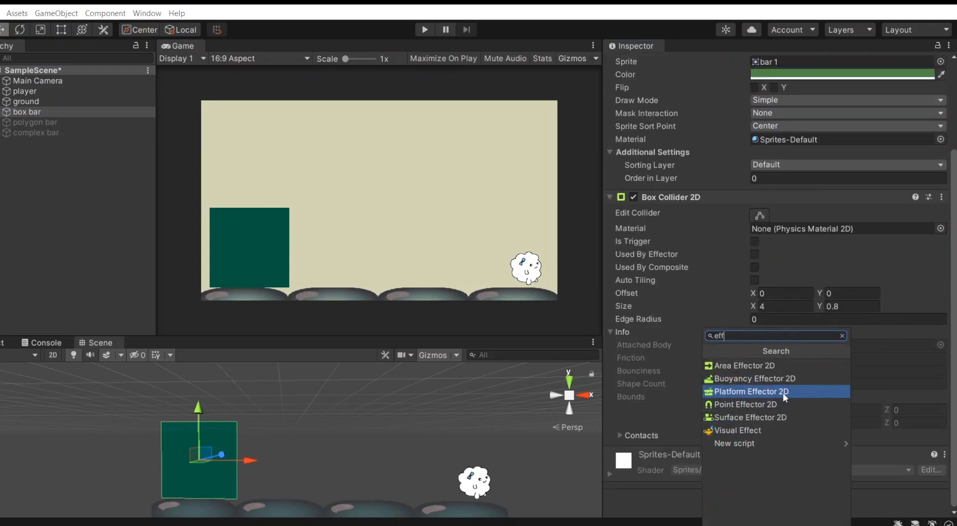
pyautogui.click(783, 392)
pyautogui.scroll(-5, 787, 398)
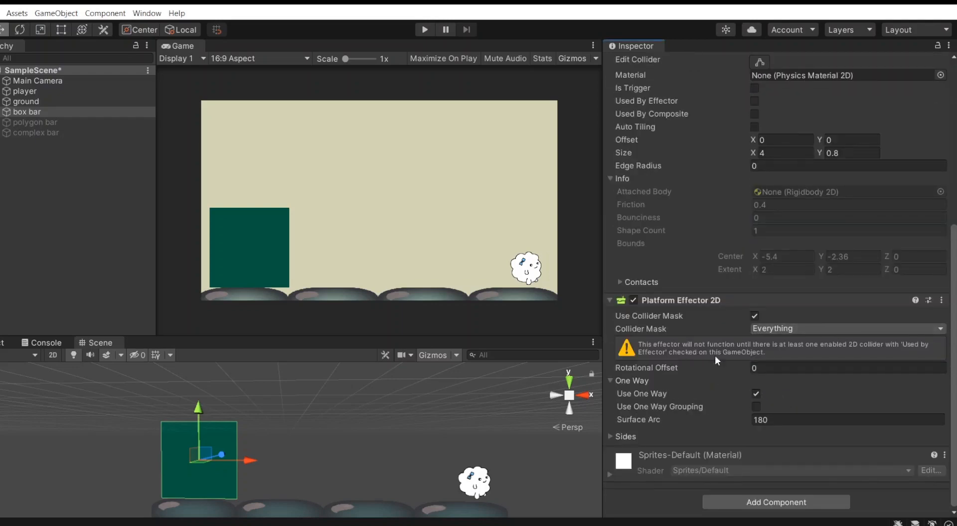
# Enable Used By Effector on the box bar's Box Collider 2D
pyautogui.scroll(4, 776, 345)
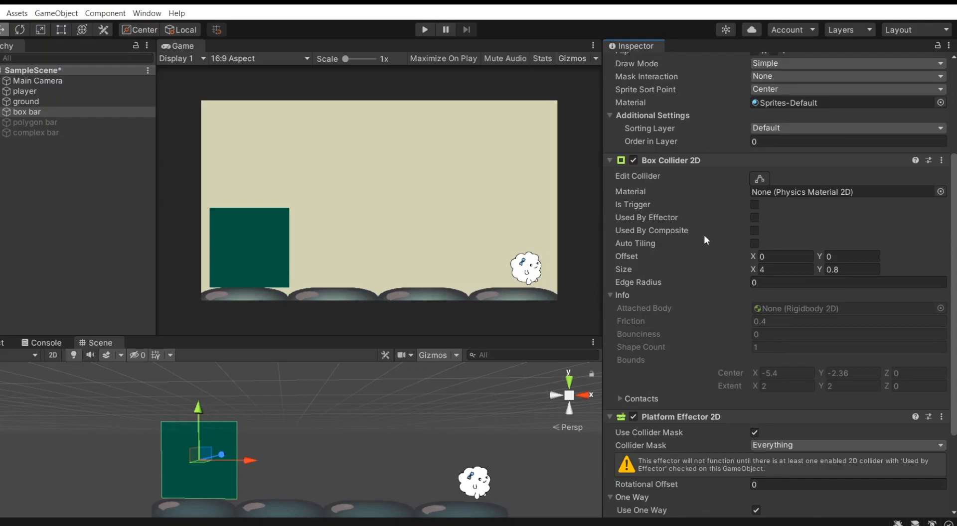
pyautogui.click(754, 218)
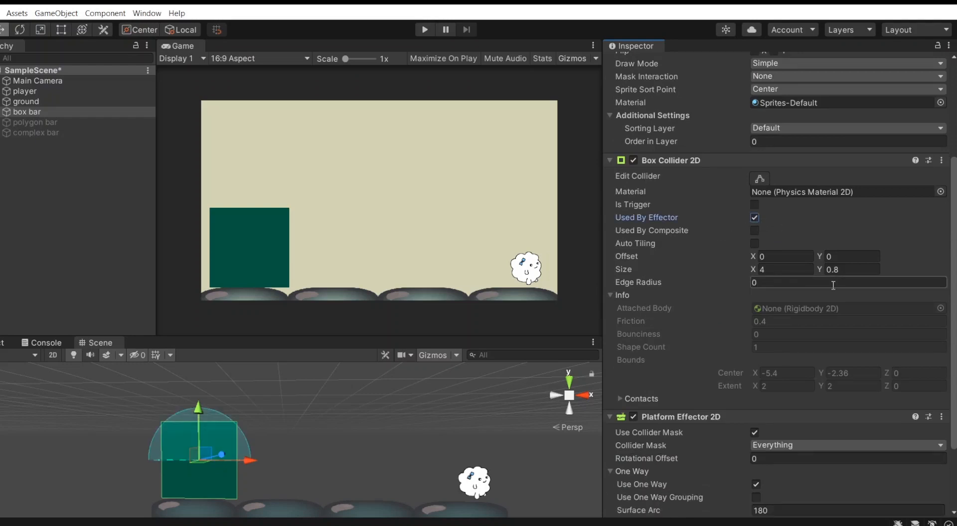
pyautogui.scroll(-3, 832, 288)
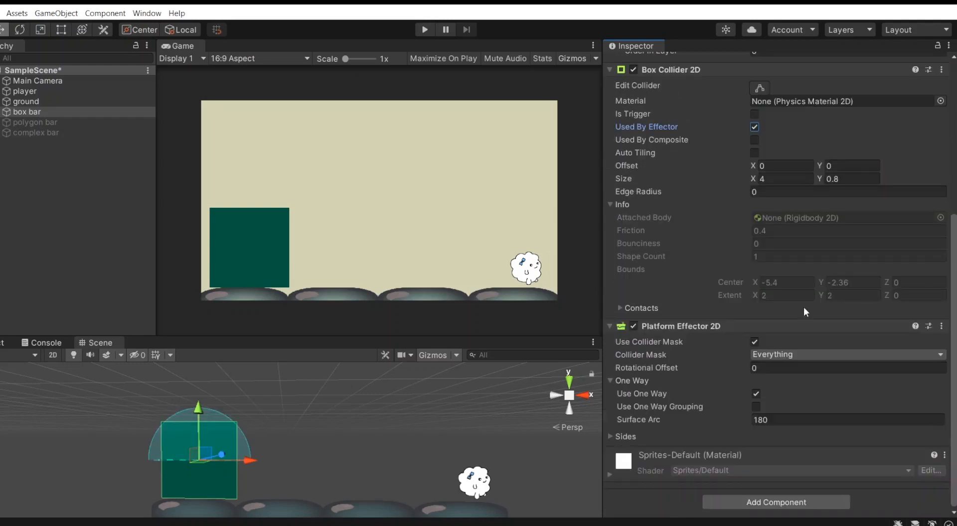
# Expand the Platform Effector 2D's Sides settings and view the available Collider Mask layers
pyautogui.click(610, 437)
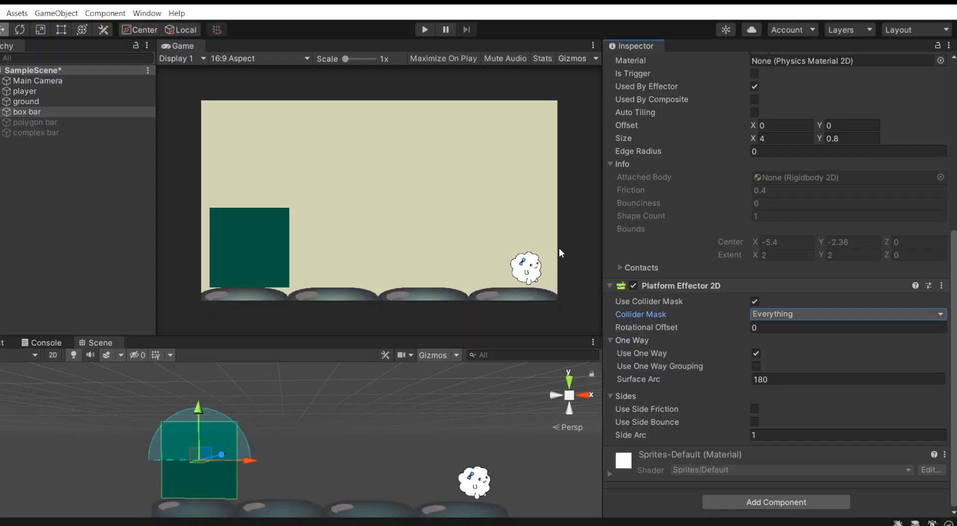
pyautogui.click(779, 313)
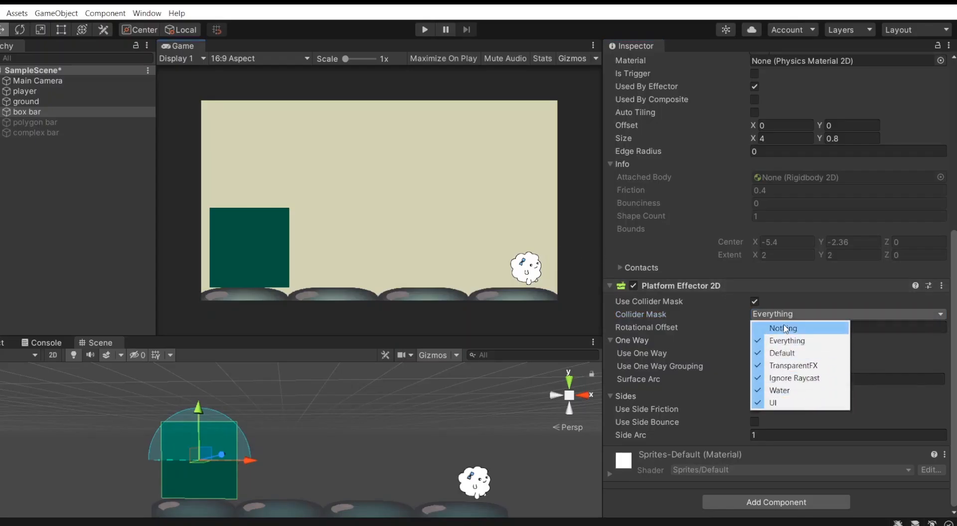
pyautogui.click(580, 230)
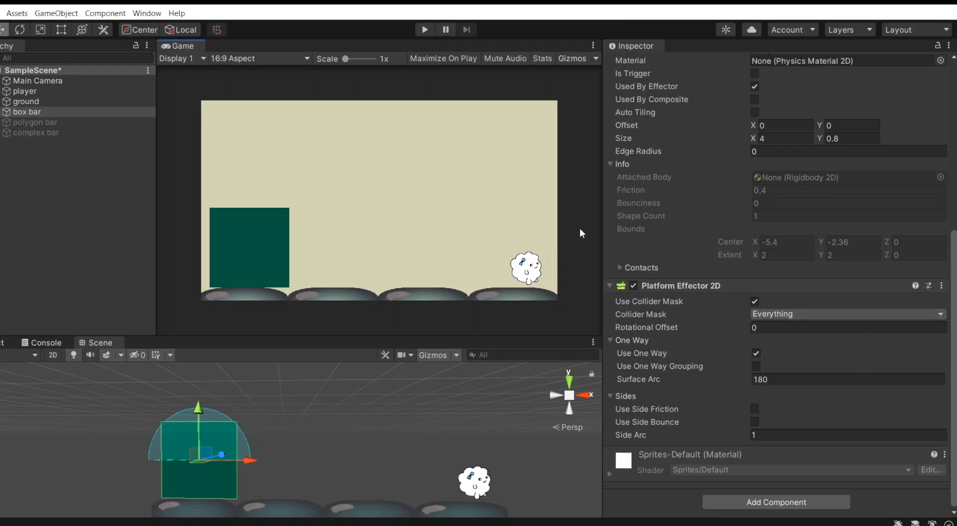
# Create a new layer named Player in User Layer 6
pyautogui.click(18, 91)
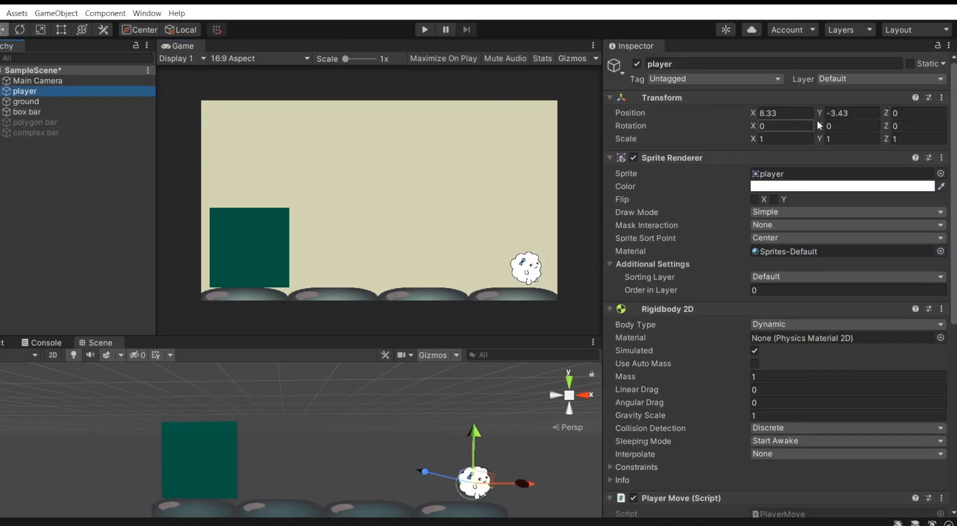
pyautogui.click(908, 81)
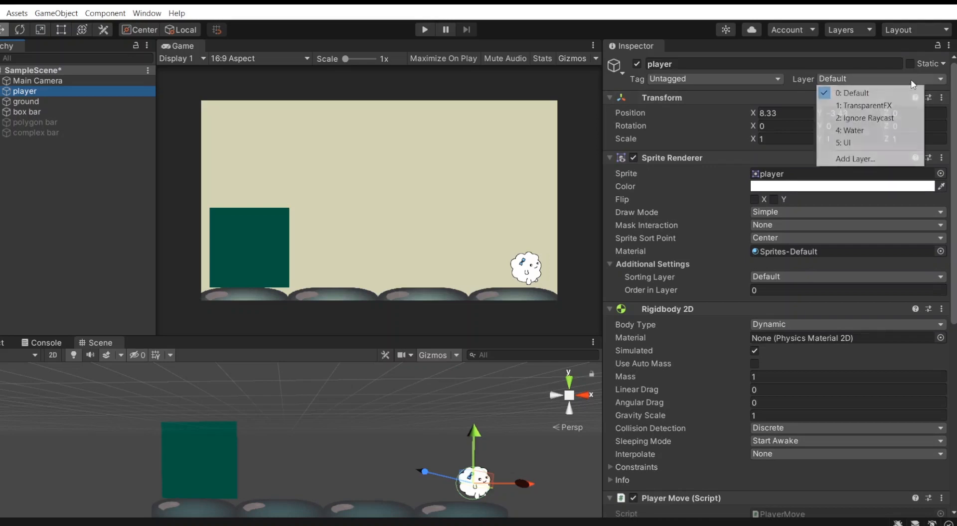
pyautogui.click(856, 159)
pyautogui.click(777, 216)
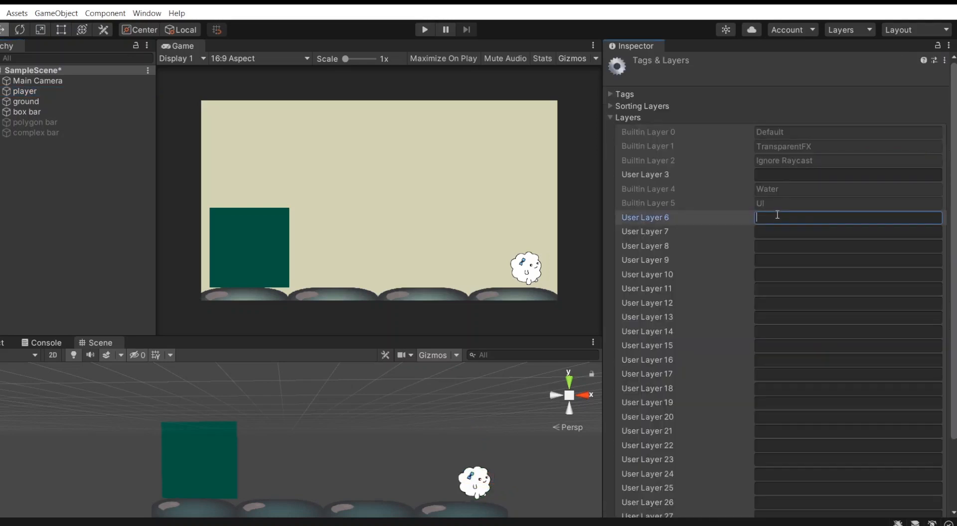
pyautogui.write('Player')
# Assign the player object to the Player layer
pyautogui.click(27, 91)
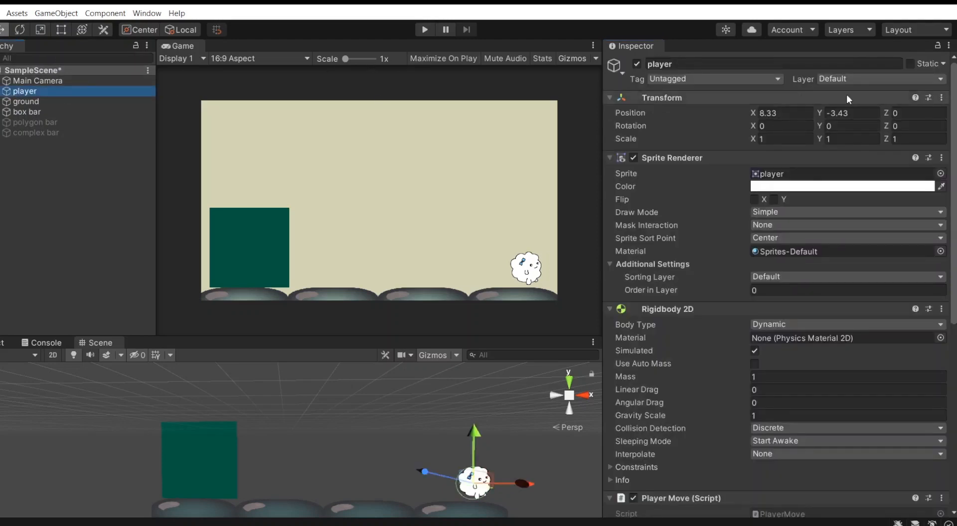
pyautogui.click(850, 79)
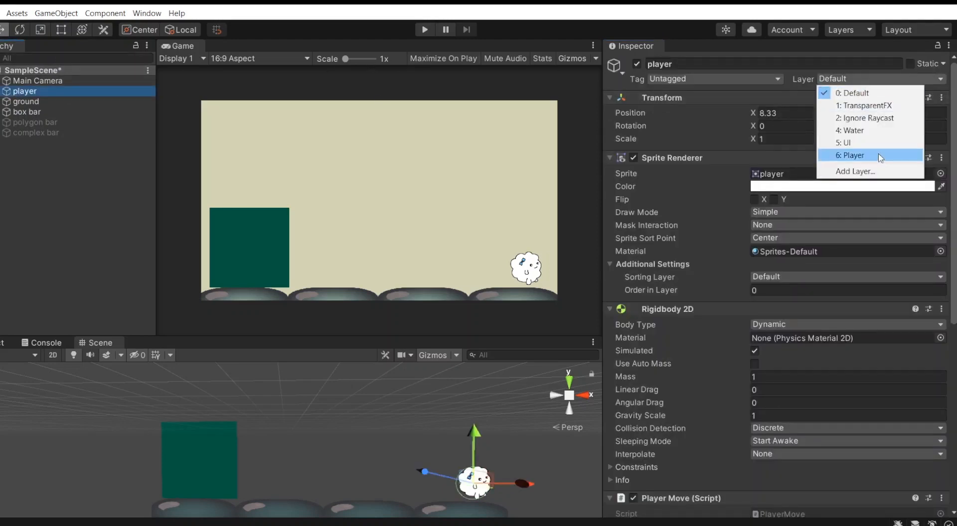
pyautogui.click(854, 155)
# Restrict the Collider Mask of the box bar's Platform Effector 2D to the Player layer only
pyautogui.click(7, 114)
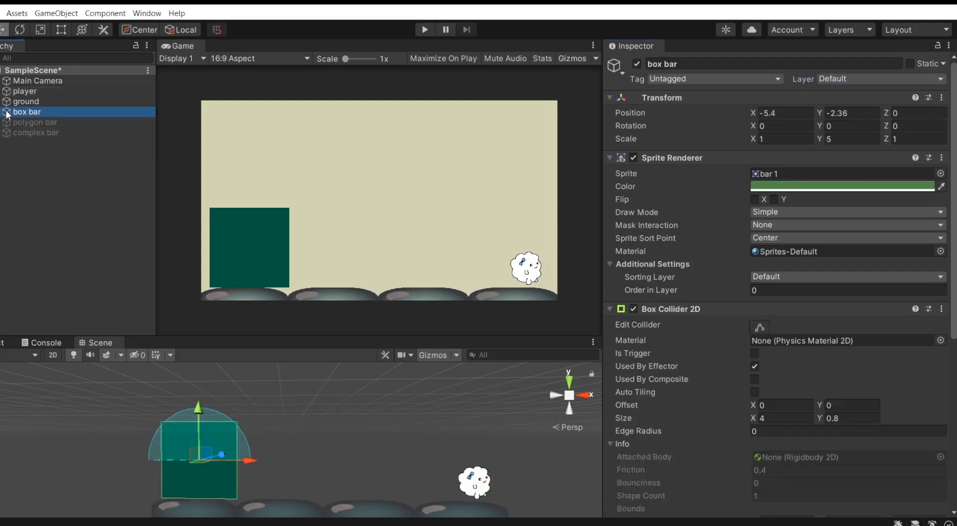
pyautogui.scroll(-10, 669, 239)
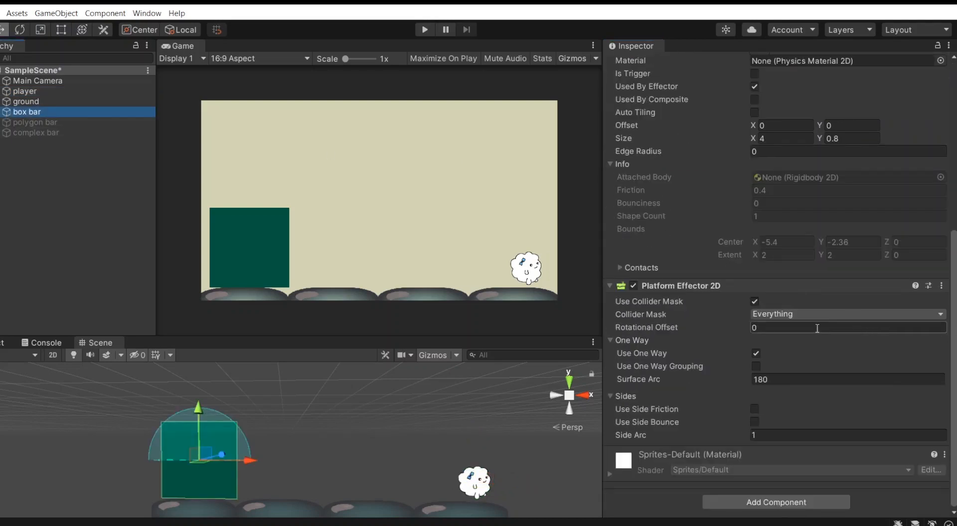
pyautogui.click(794, 314)
pyautogui.click(787, 324)
pyautogui.click(784, 319)
pyautogui.click(787, 416)
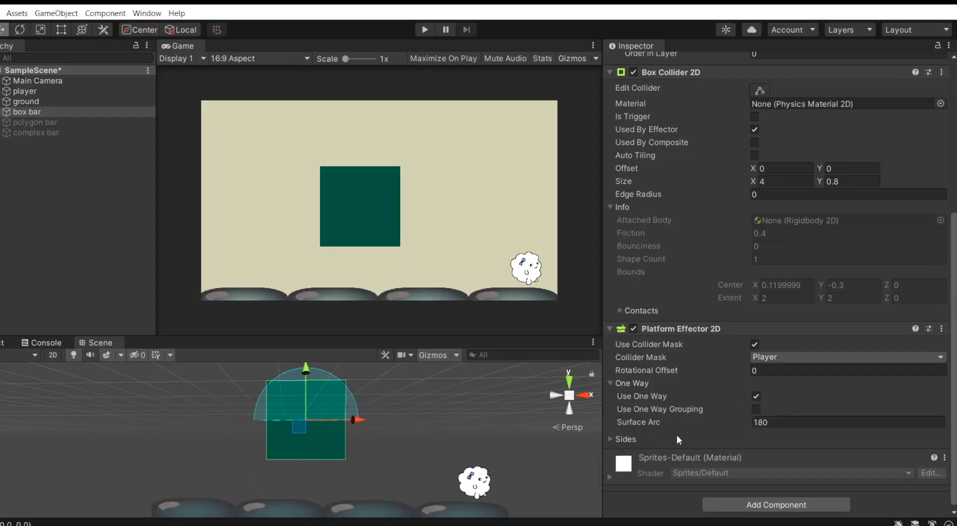
# Play-test the one-way box by jumping the player onto it and moving off its right side, and stop the game
pyautogui.click(756, 421)
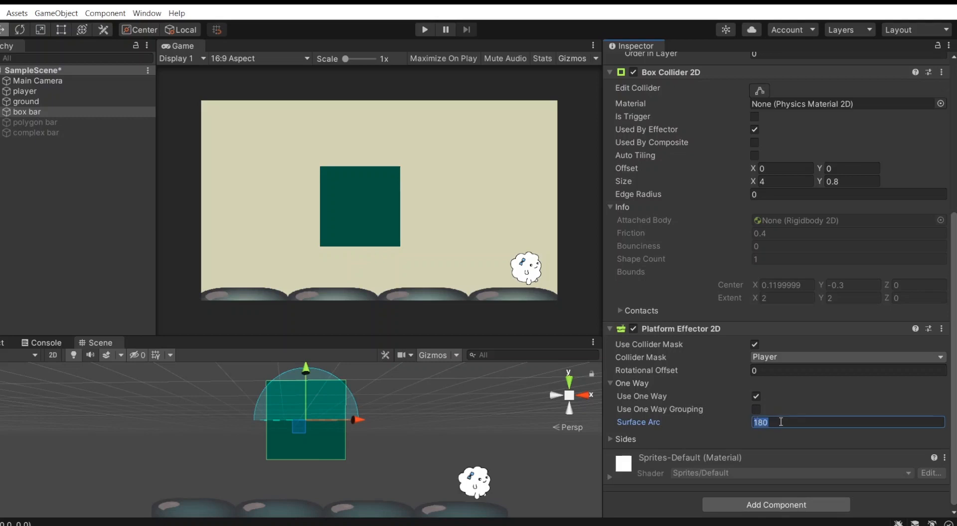
pyautogui.click(423, 31)
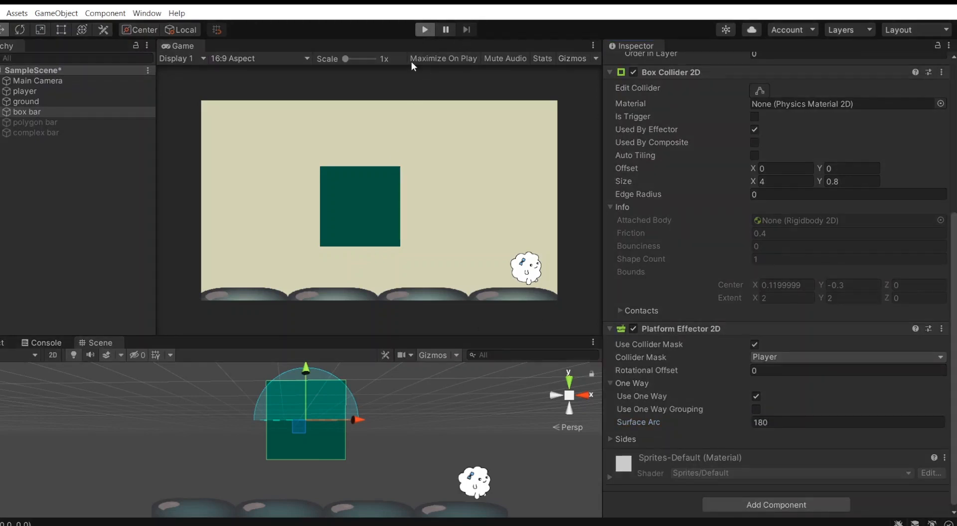
pyautogui.press('Left')
pyautogui.press('space')
pyautogui.press('Left')
pyautogui.press('Left')
pyautogui.press('space')
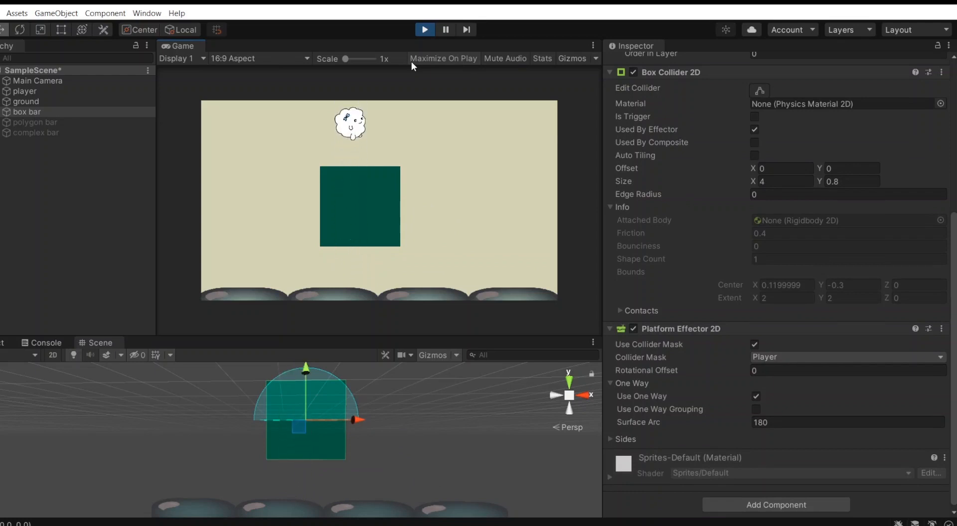
pyautogui.press('Right')
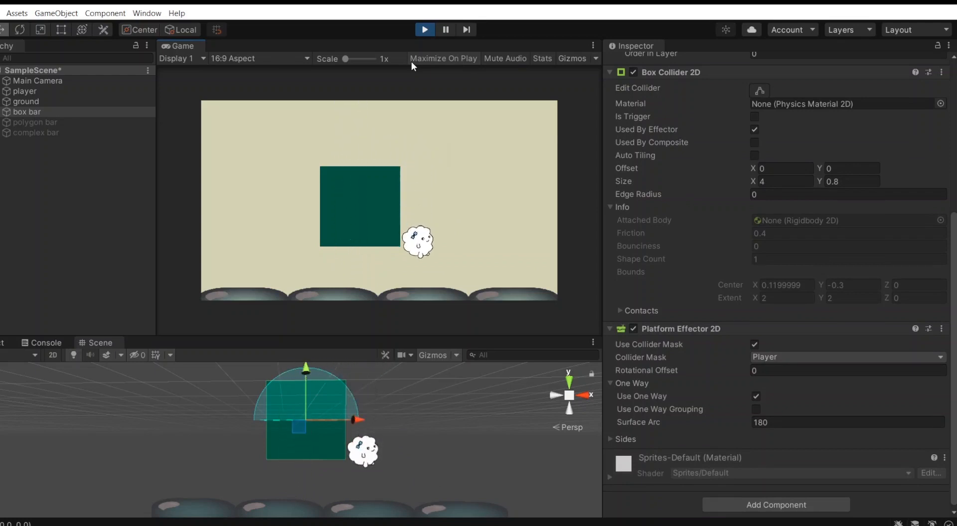
pyautogui.click(424, 31)
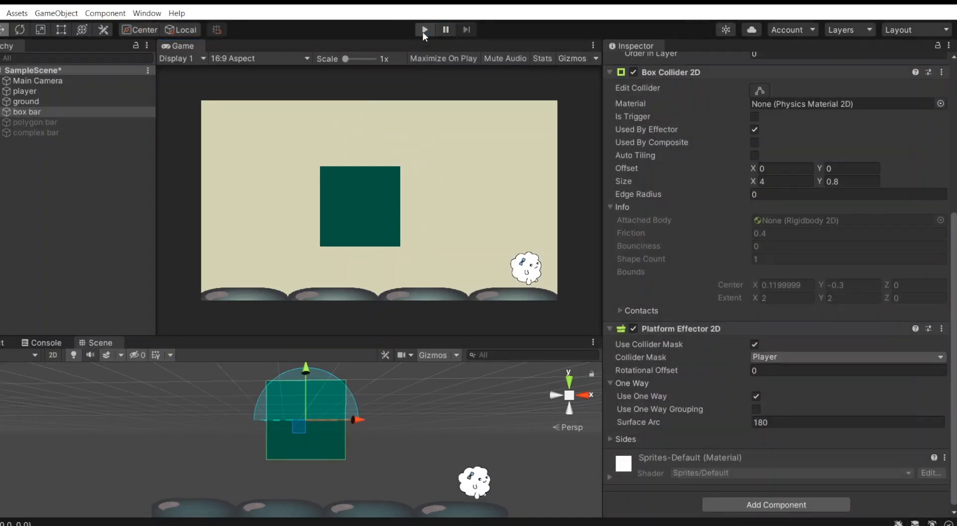
# Set the box bar effector's Surface Arc to 170 and play-test jumping the player onto the box
pyautogui.click(779, 422)
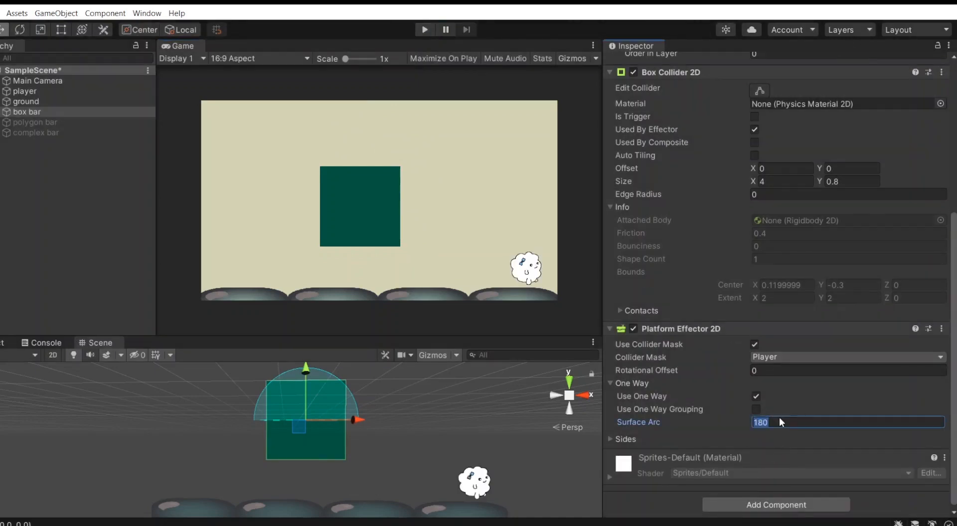
pyautogui.write('170')
pyautogui.click(424, 31)
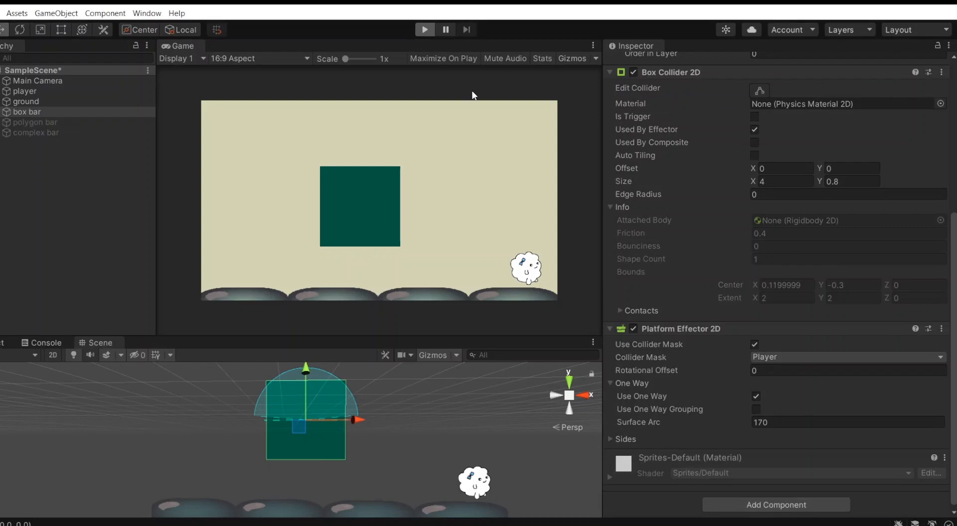
pyautogui.press('Left')
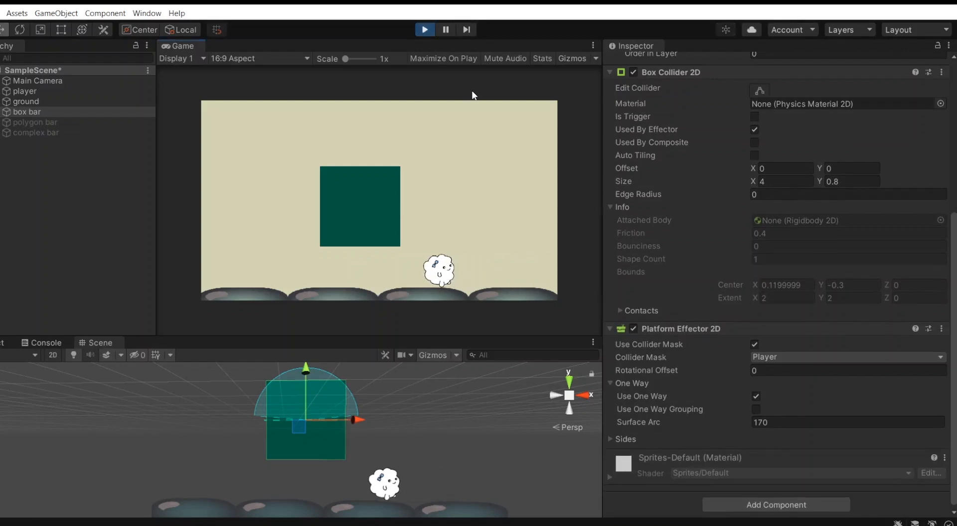
pyautogui.press('space')
pyautogui.press('Left')
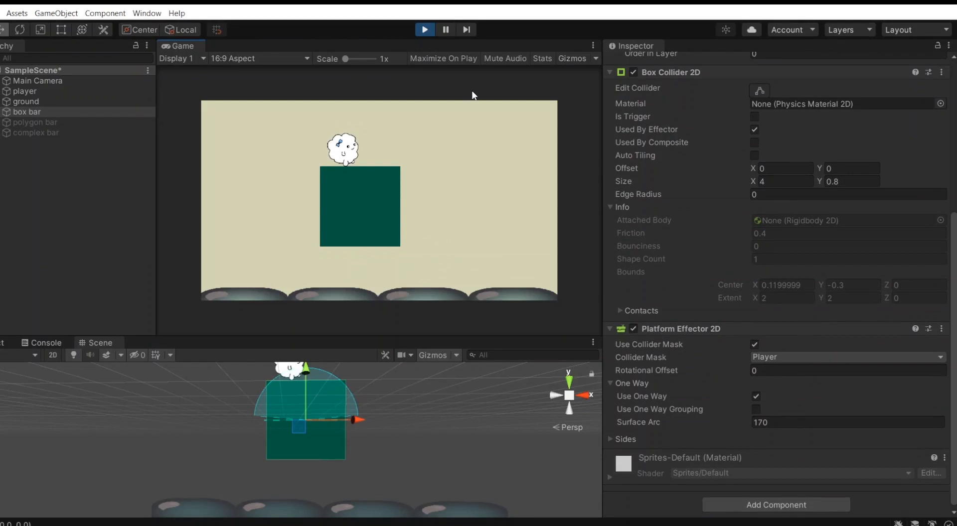
pyautogui.click(425, 29)
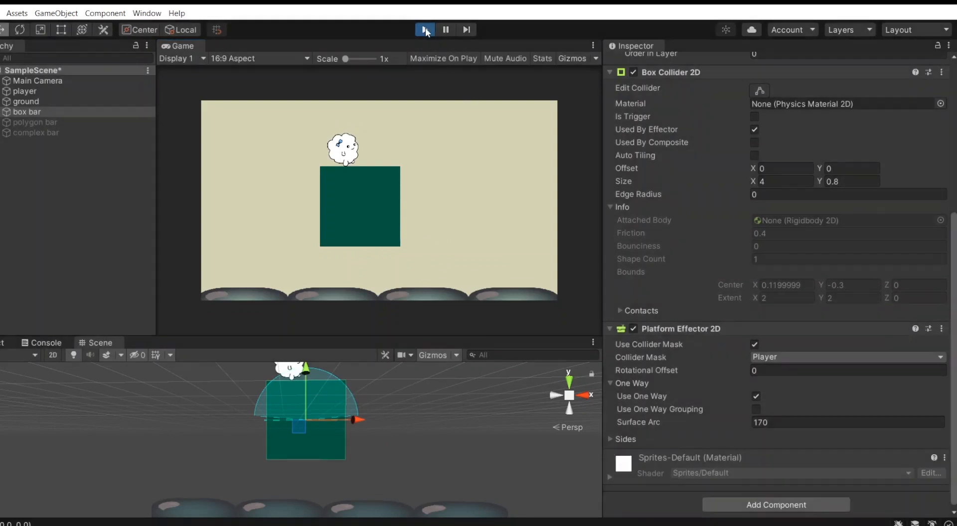
# Set the box bar effector's Surface Arc to 0, run the game and jump the player at the box
pyautogui.click(770, 422)
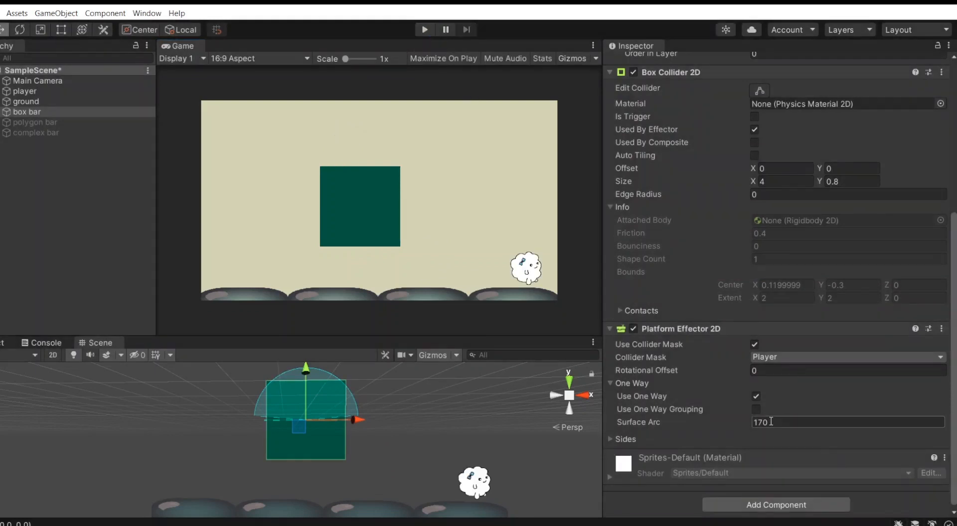
pyautogui.write('0')
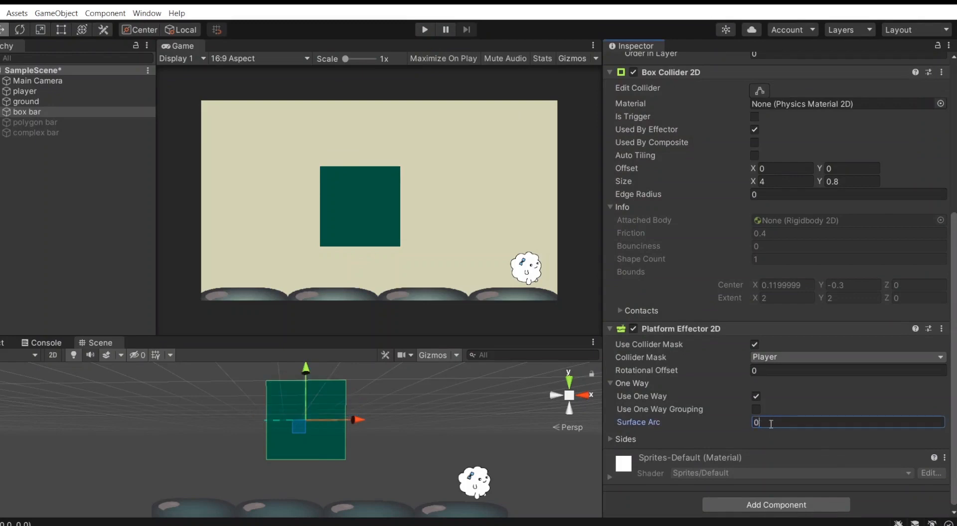
pyautogui.click(425, 29)
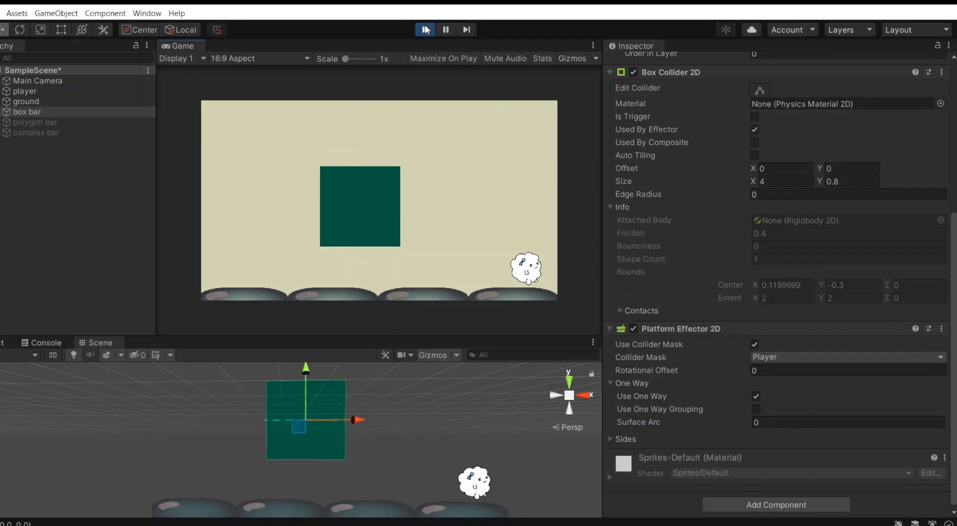
pyautogui.press('Left')
pyautogui.press('space')
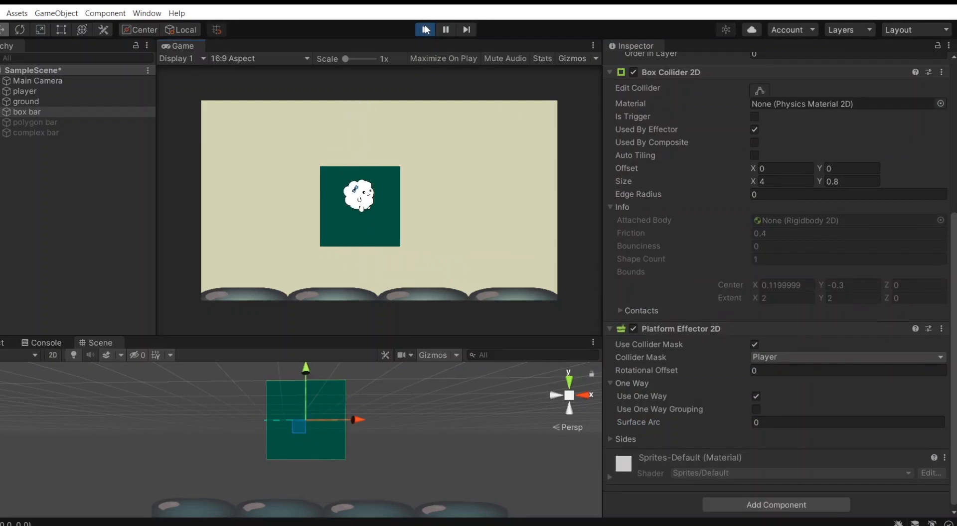
# Set the Surface Arc to 360 while the game runs and test moving the player right and jumping
pyautogui.click(762, 419)
pyautogui.write('360')
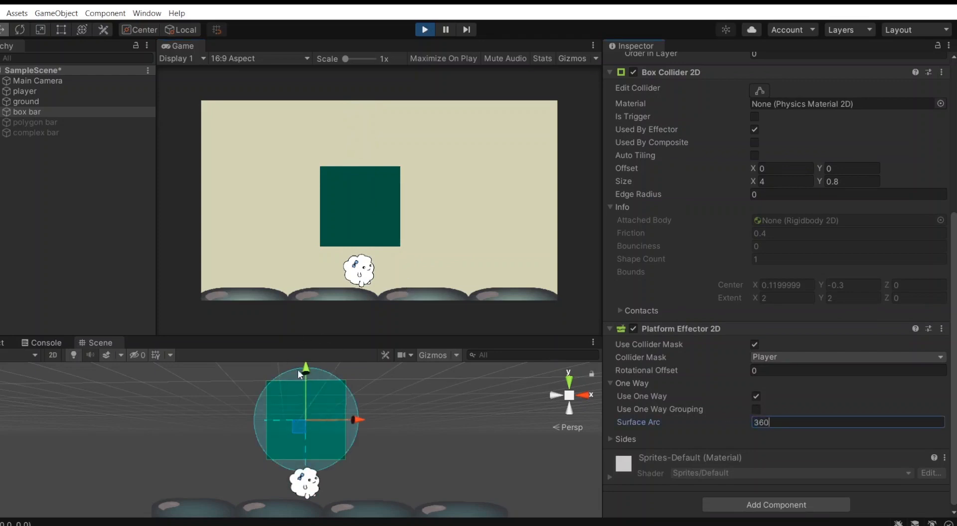
pyautogui.click(433, 233)
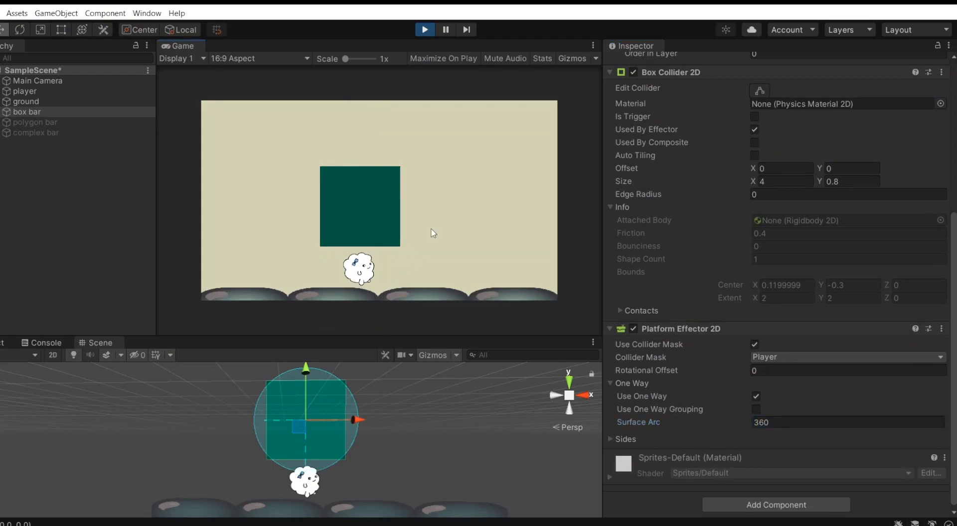
pyautogui.press('Right')
pyautogui.press('space')
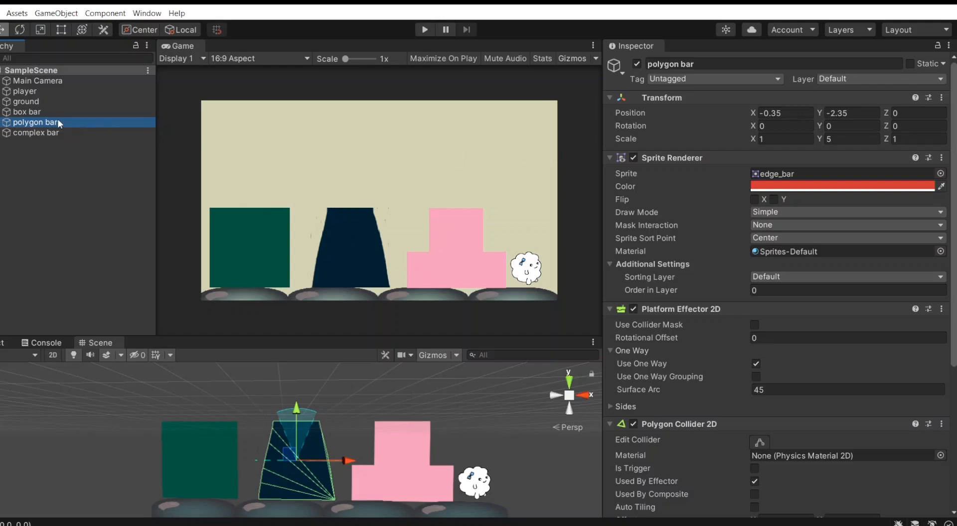
# Review the collider and Platform Effector 2D components on the polygon bar and the complex bar
pyautogui.scroll(-5, 675, 252)
pyautogui.scroll(3, 676, 291)
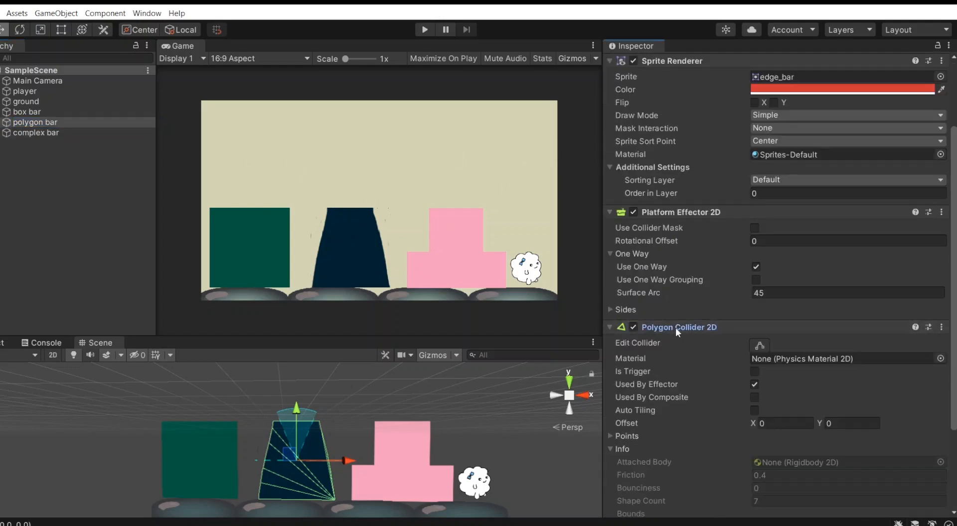
pyautogui.click(674, 327)
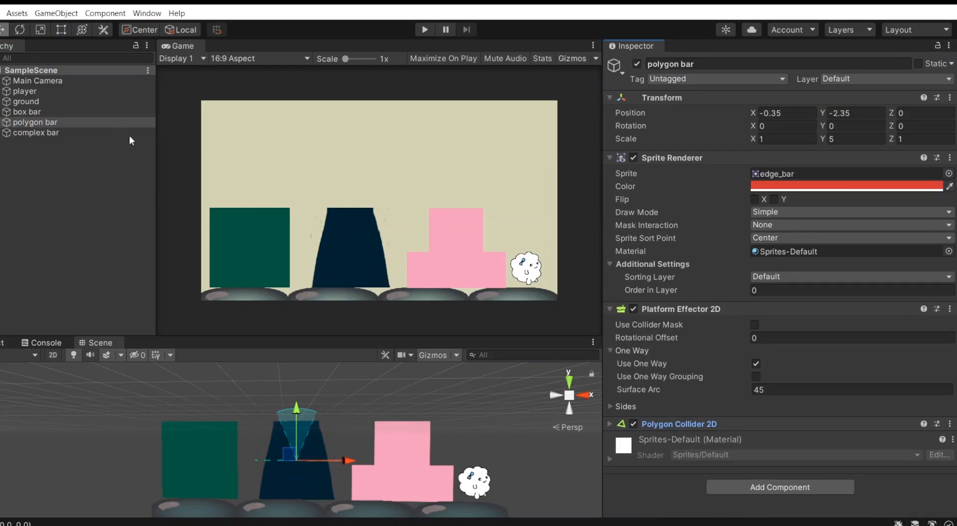
pyautogui.click(23, 133)
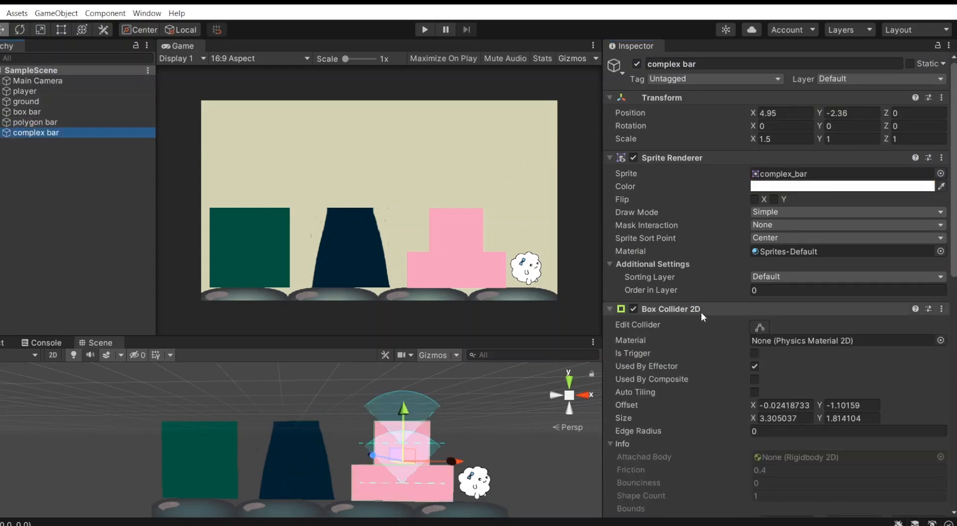
pyautogui.scroll(-5, 700, 321)
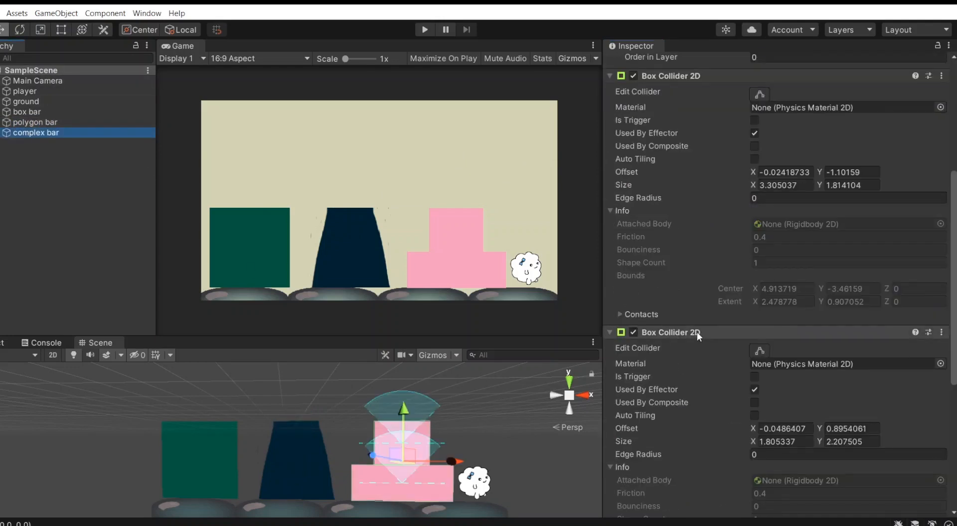
pyautogui.scroll(-5, 665, 381)
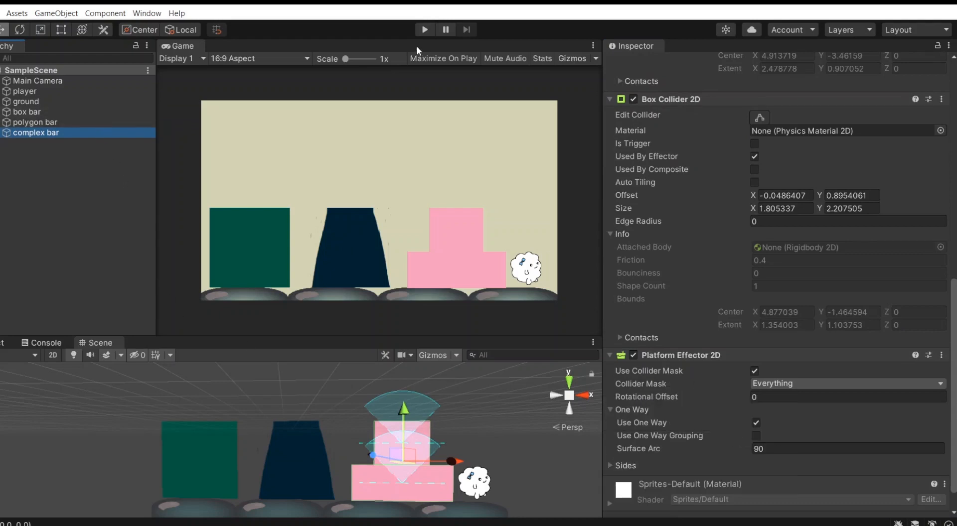
# Play-test the polygon bar by moving the player left, jumping over its top and moving back against its right side, and stop the game
pyautogui.click(63, 122)
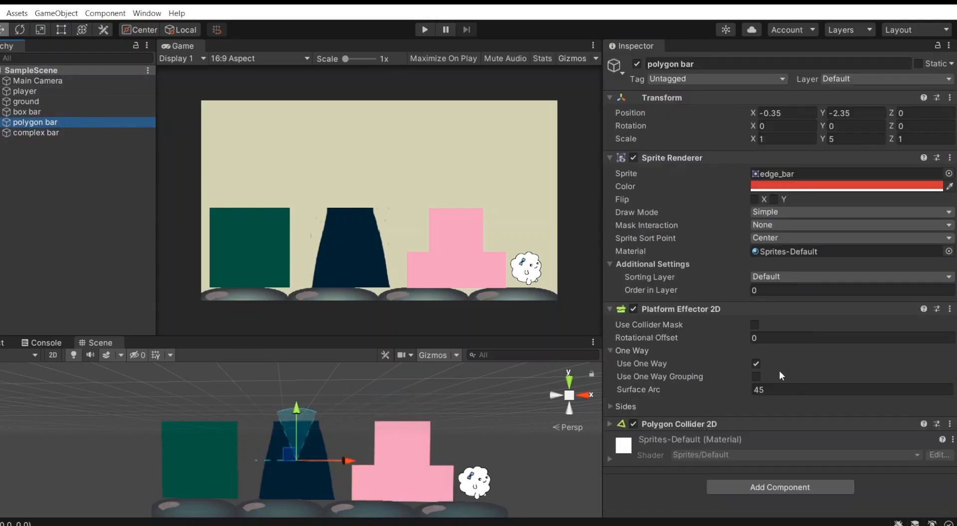
pyautogui.click(425, 30)
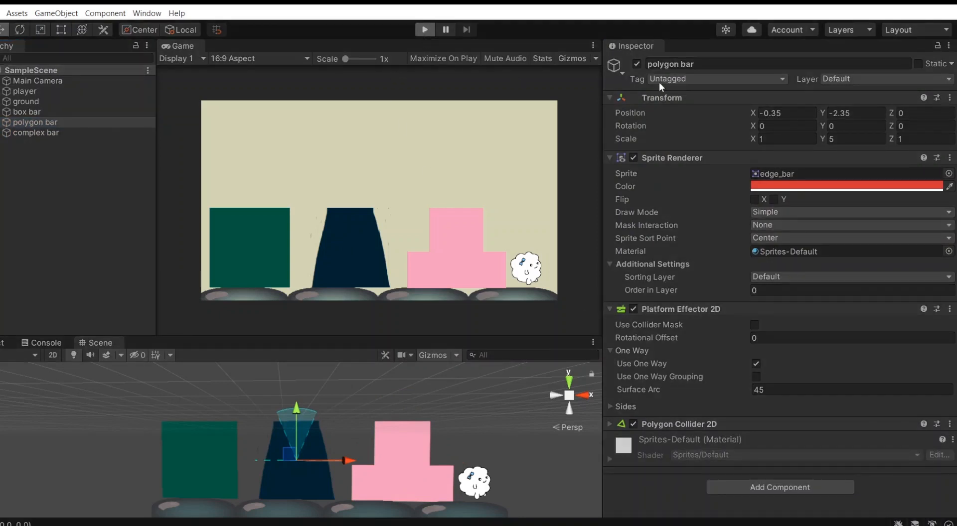
pyautogui.press('Left')
pyautogui.press('Left')
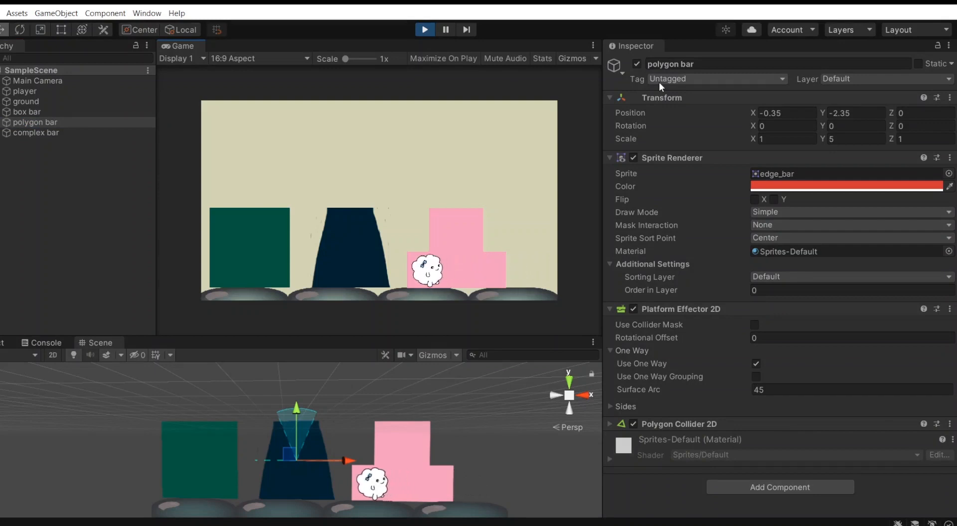
pyautogui.press('Left')
pyautogui.press('space')
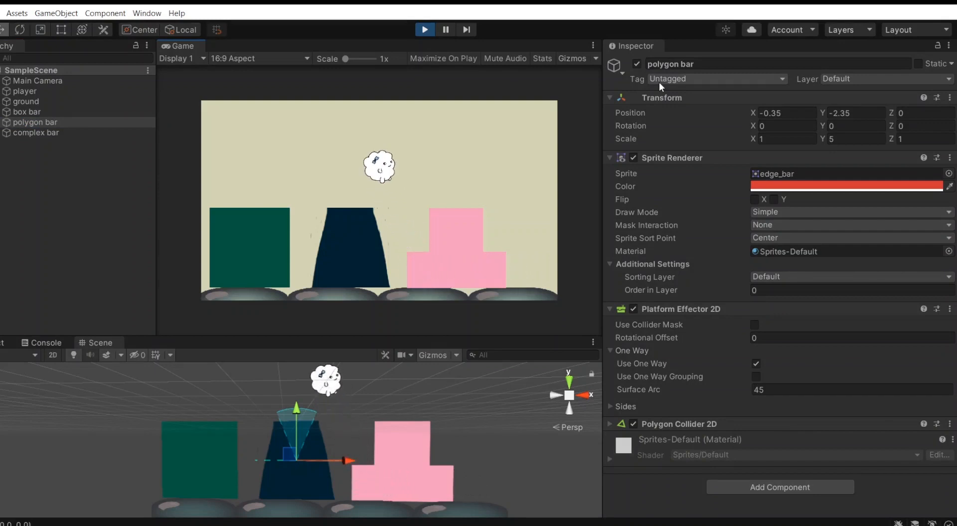
pyautogui.press('Right')
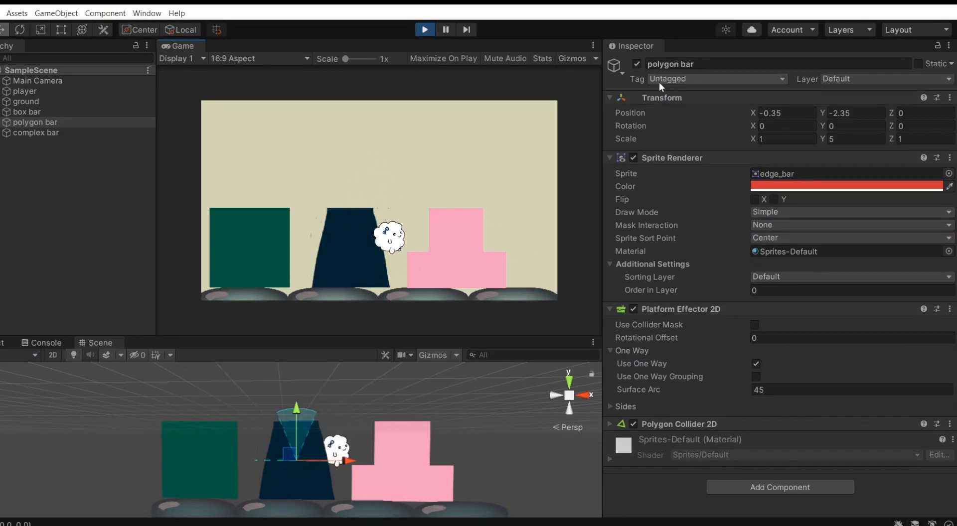
pyautogui.press('Left')
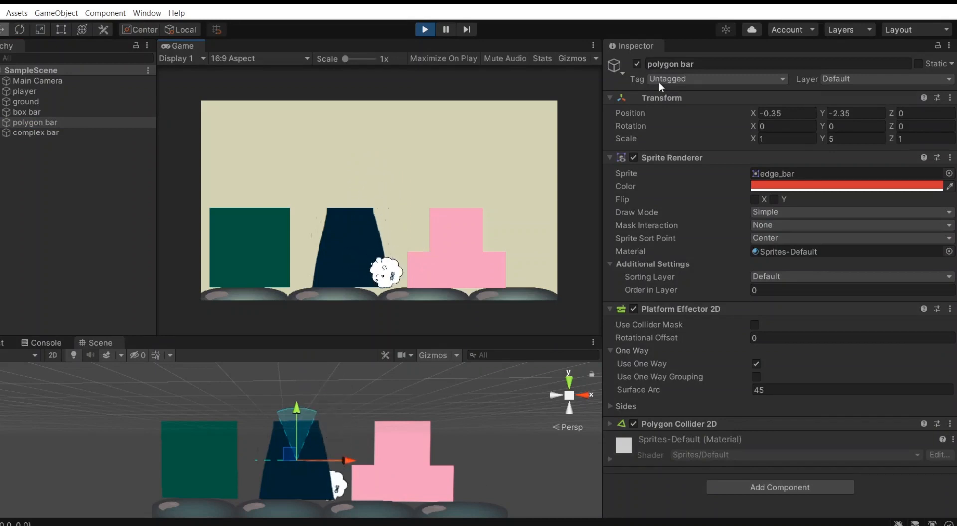
pyautogui.click(424, 30)
# Play-test the complex bar by jumping the player onto its lower block, moving through the upper block and returning to the ground, and stop the game
pyautogui.click(424, 30)
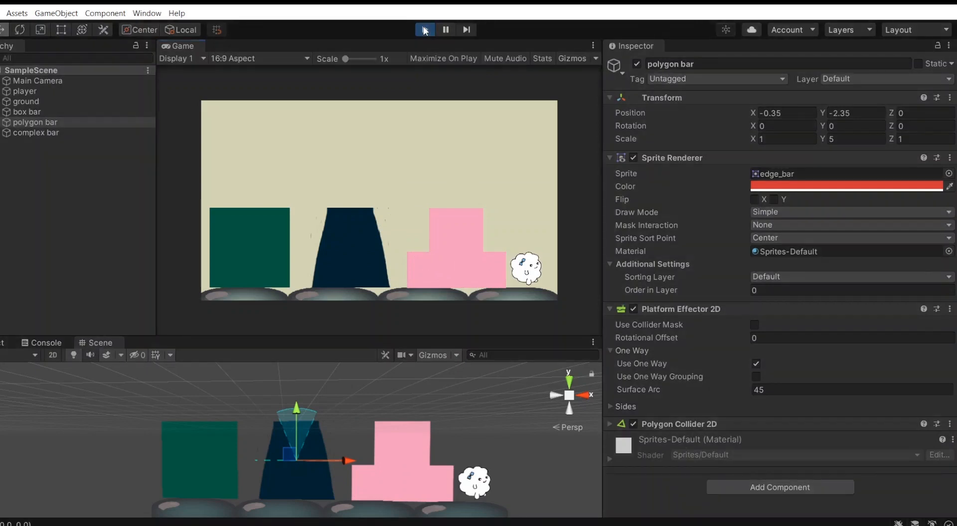
pyautogui.press('Left')
pyautogui.press('space')
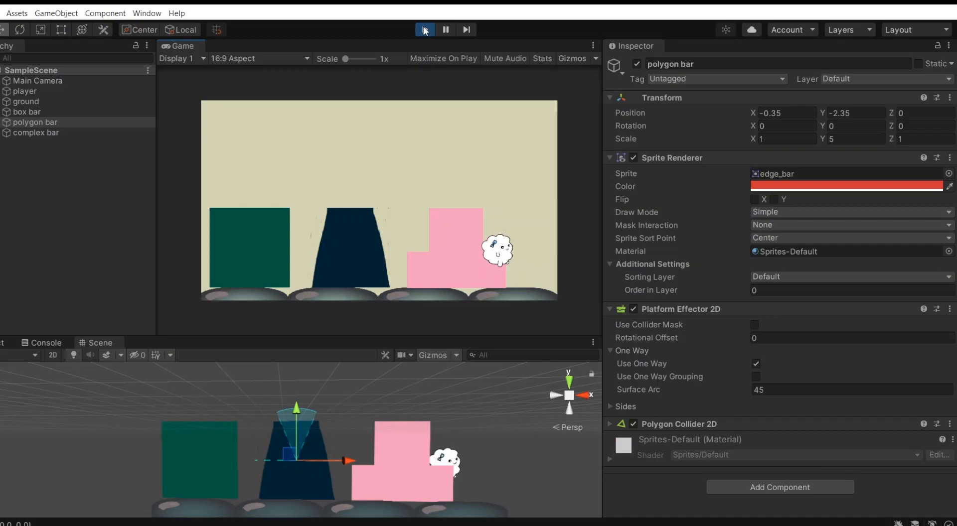
pyautogui.press('space')
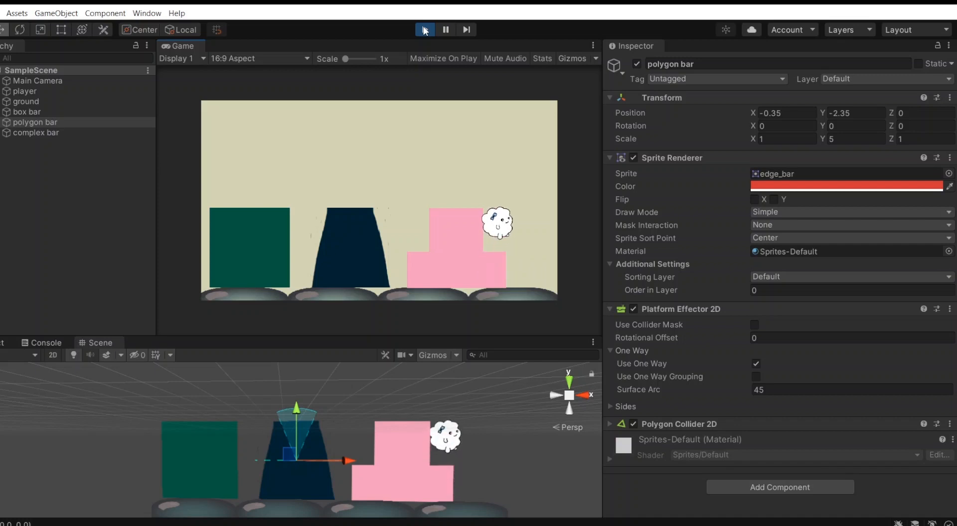
pyautogui.press('Left')
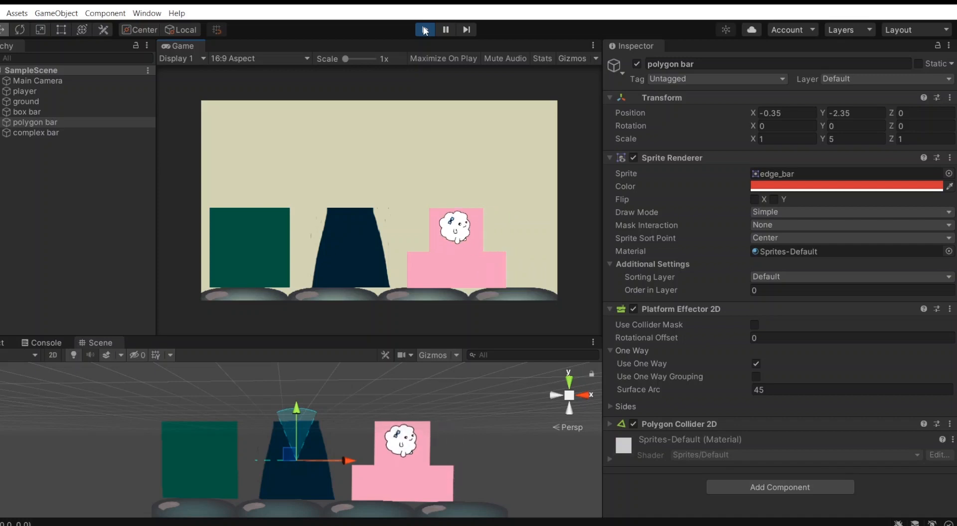
pyautogui.press('space')
pyautogui.press('Right')
pyautogui.press('Left')
pyautogui.press('Right')
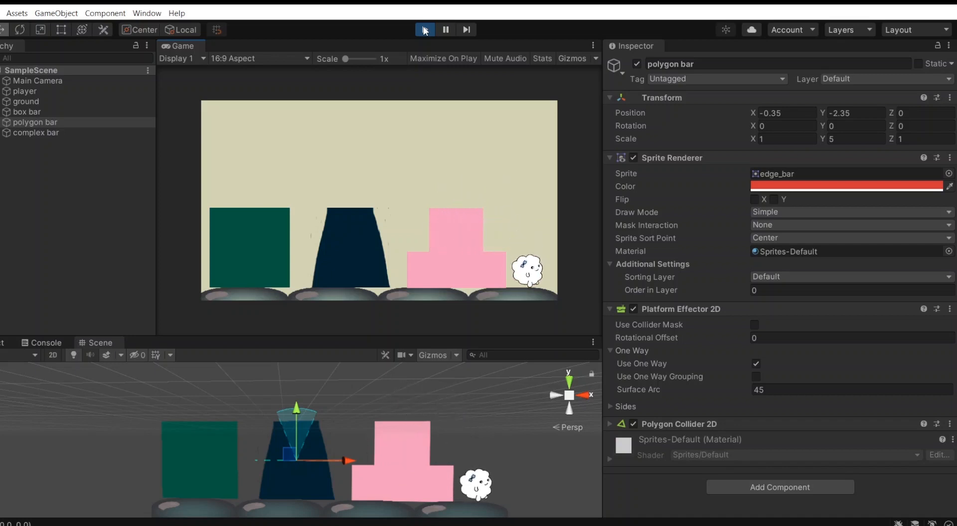
pyautogui.press('Left')
pyautogui.click(425, 30)
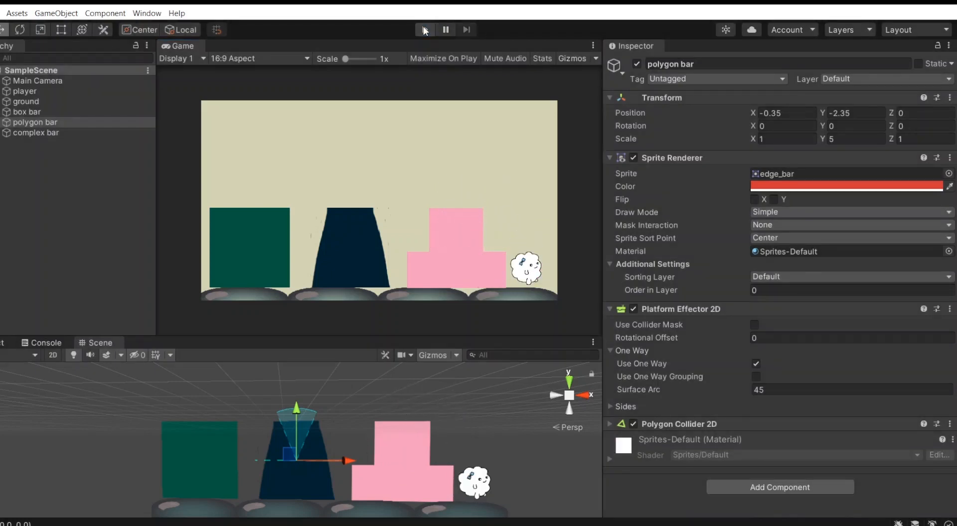
# Enable Use One Way Grouping on the Platform Effector 2D of both the polygon bar and the complex bar
pyautogui.click(756, 377)
pyautogui.click(34, 133)
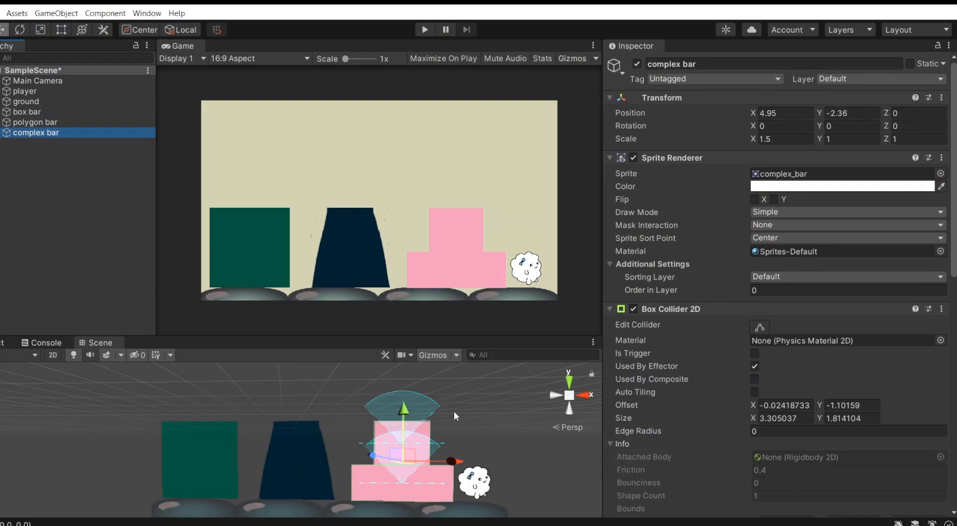
pyautogui.scroll(-10, 637, 384)
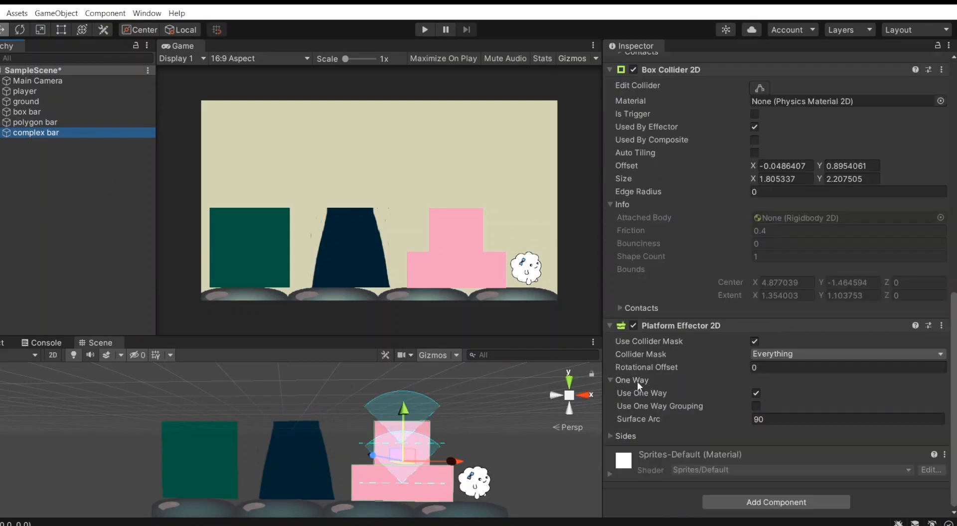
pyautogui.click(756, 406)
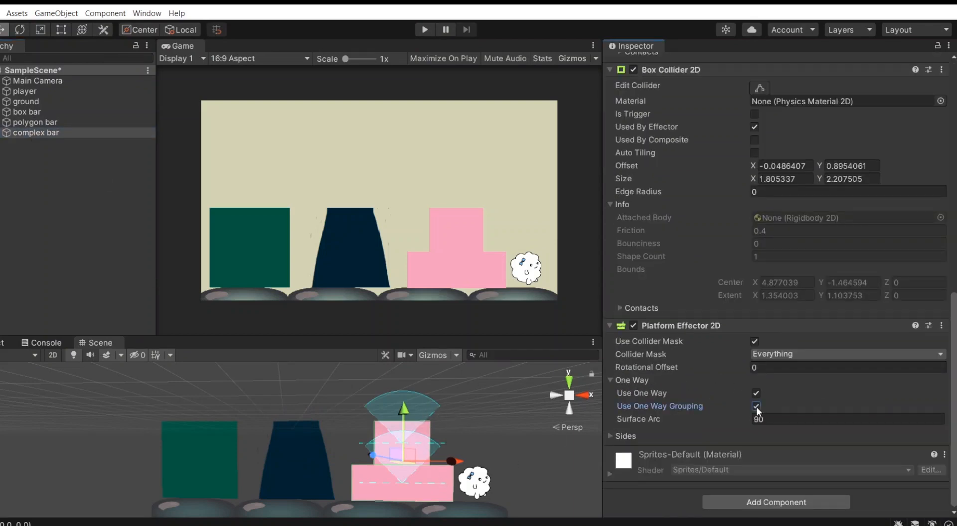
# Run the game, move the player left through the complex bar and jump at the polygon bar, and stop the game
pyautogui.click(425, 29)
pyautogui.click(425, 29)
pyautogui.press('Left')
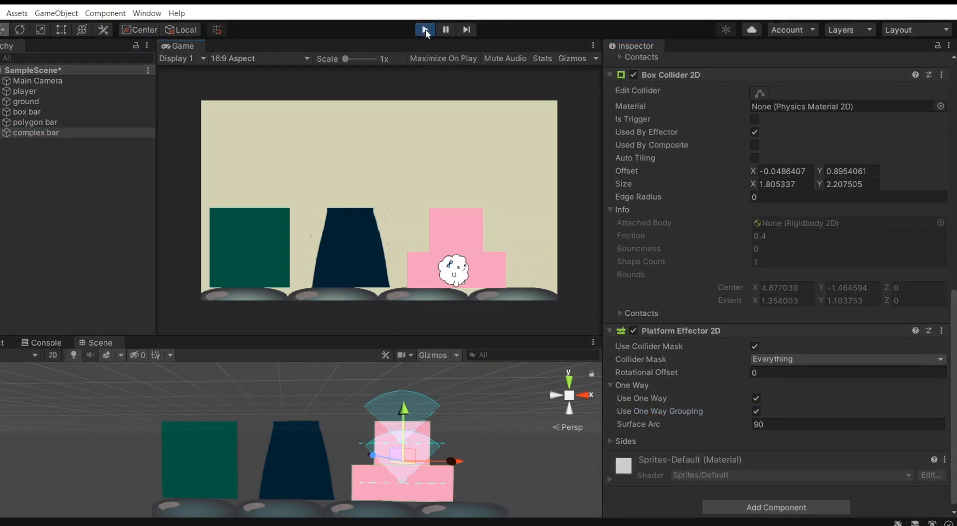
pyautogui.press('space')
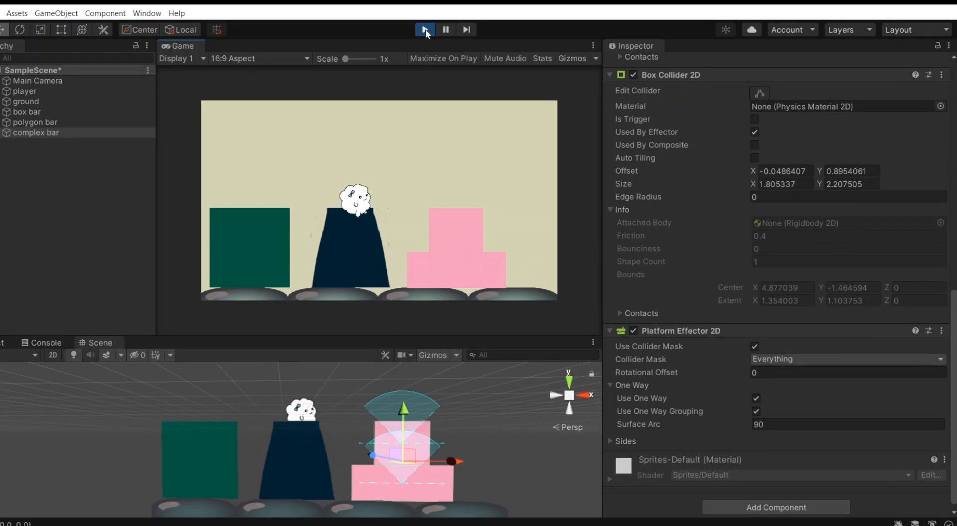
pyautogui.press('Right')
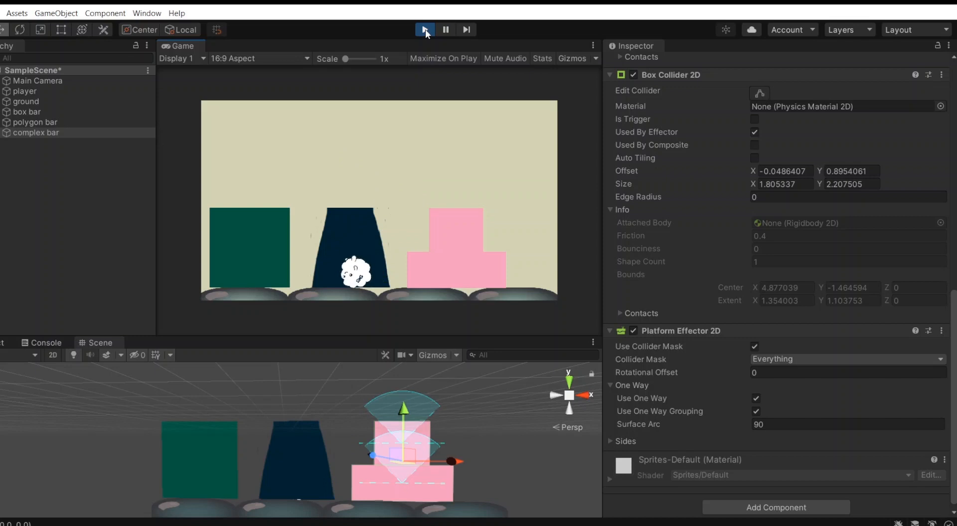
pyautogui.click(426, 29)
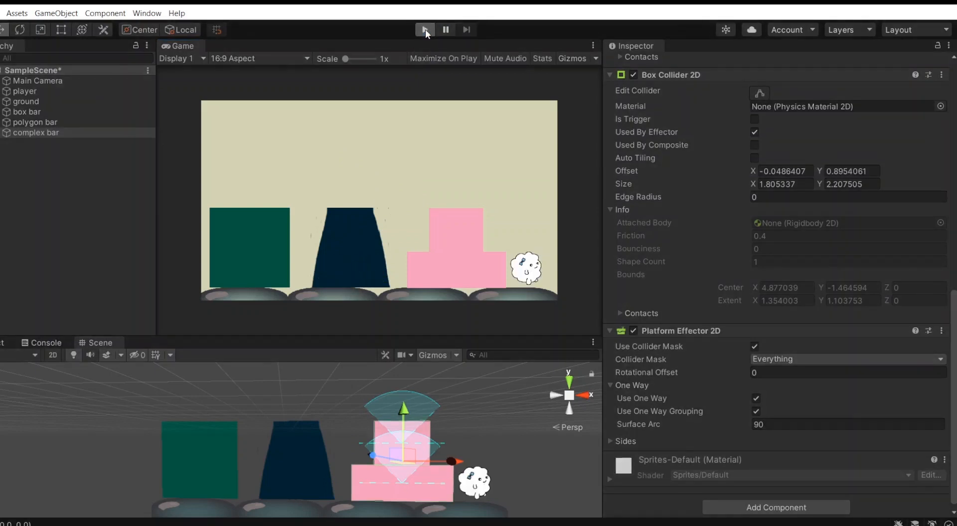
# Run the game again and test the grouped complex bar by jumping the player through its lower block and over the upper one
pyautogui.click(425, 29)
pyautogui.press('Left')
pyautogui.press('Right')
pyautogui.press('space')
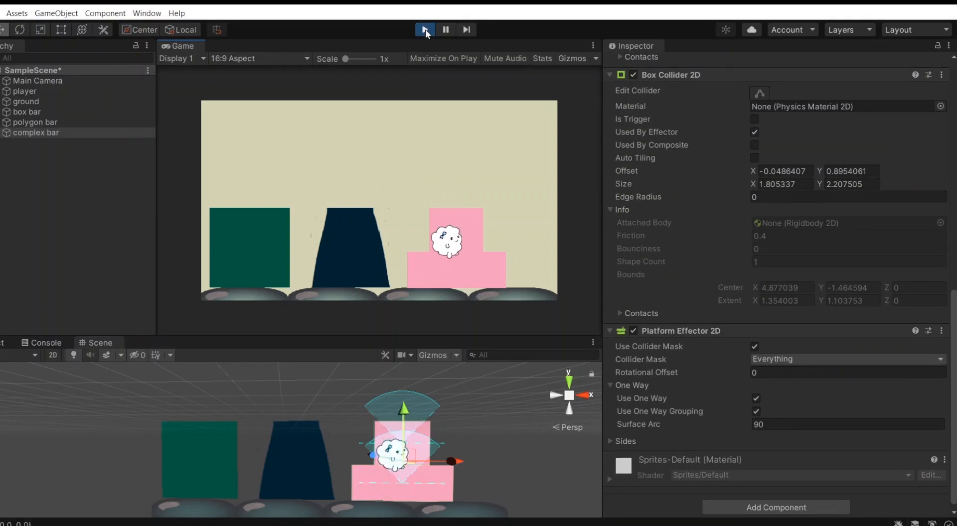
pyautogui.press('Right')
pyautogui.press('space')
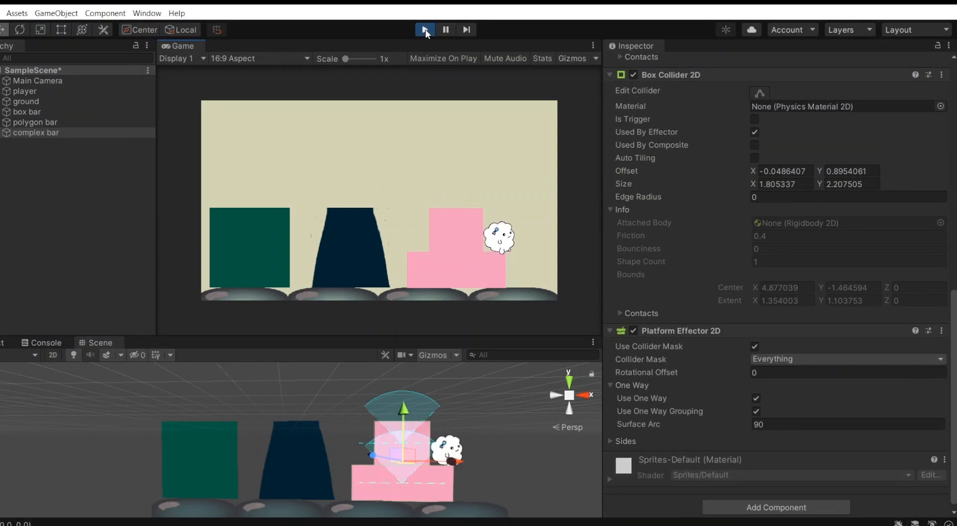
pyautogui.press('space')
pyautogui.press('Left')
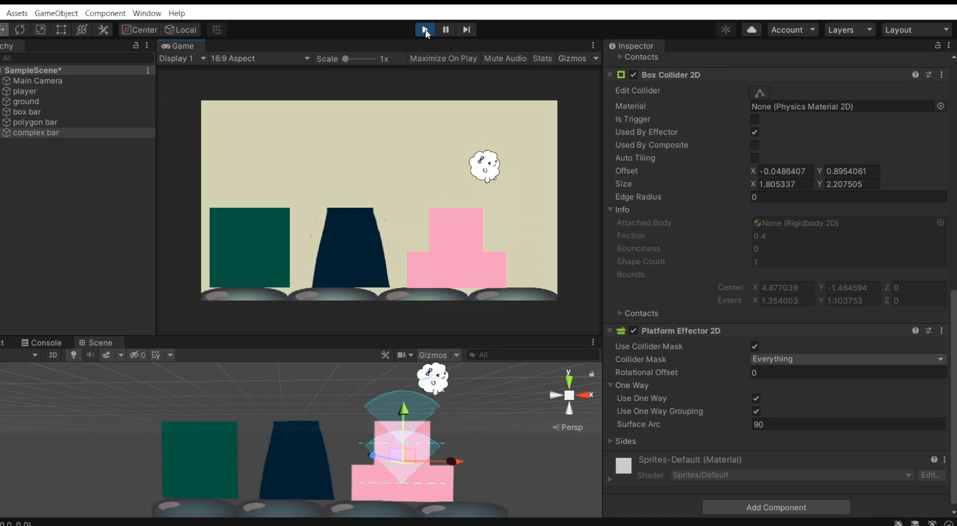
pyautogui.press('Right')
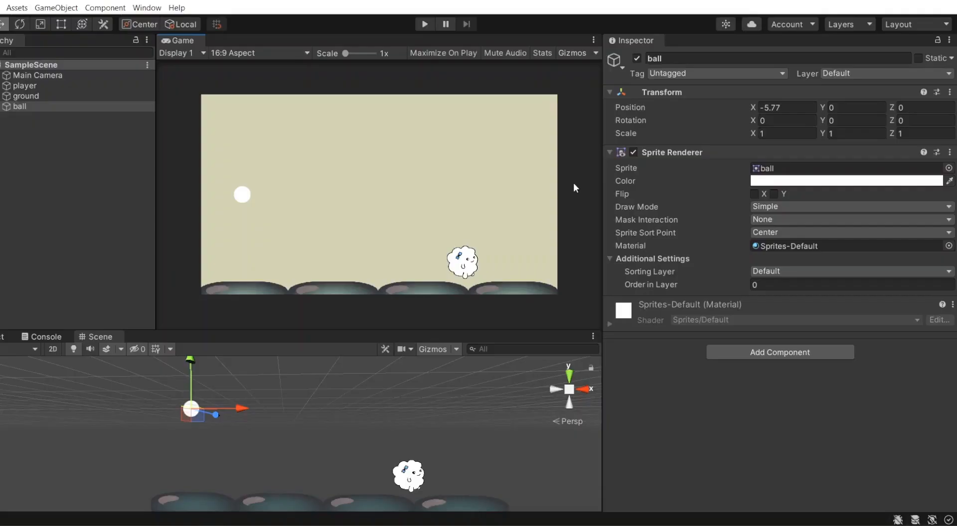
# Add a Circle Collider 2D component to the ball
pyautogui.click(73, 106)
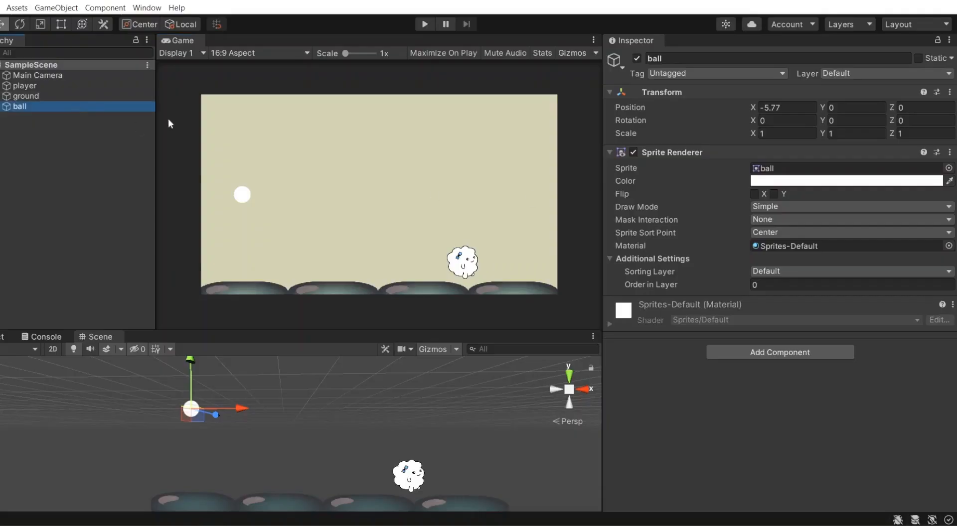
pyautogui.click(720, 351)
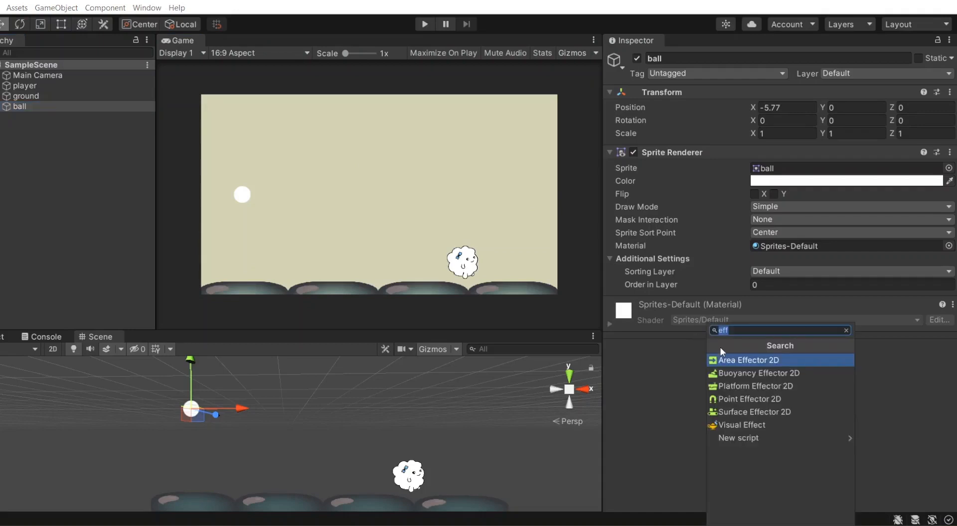
pyautogui.write('coll')
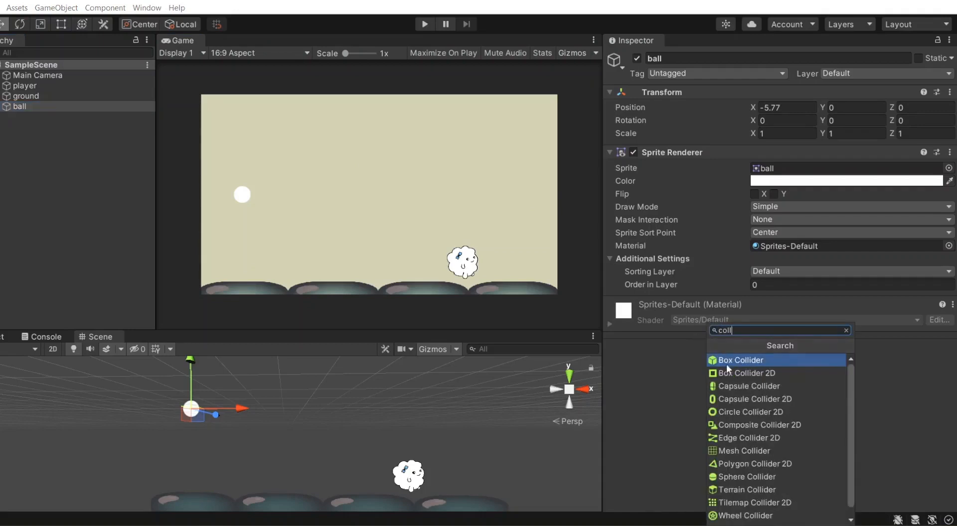
pyautogui.click(763, 412)
# Set the radius of the ball's Circle Collider 2D to 8
pyautogui.scroll(-3, 764, 412)
pyautogui.click(783, 315)
pyautogui.press('BackSpace')
pyautogui.press('BackSpace')
pyautogui.press('BackSpace')
pyautogui.press('BackSpace')
pyautogui.write('8')
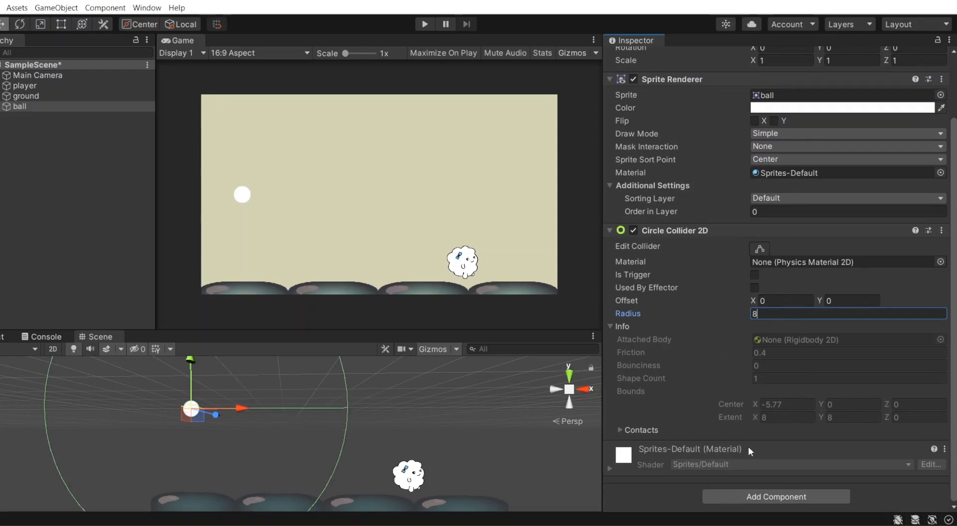
# Add a Point Effector 2D component to the ball and bring its force settings into view
pyautogui.click(773, 497)
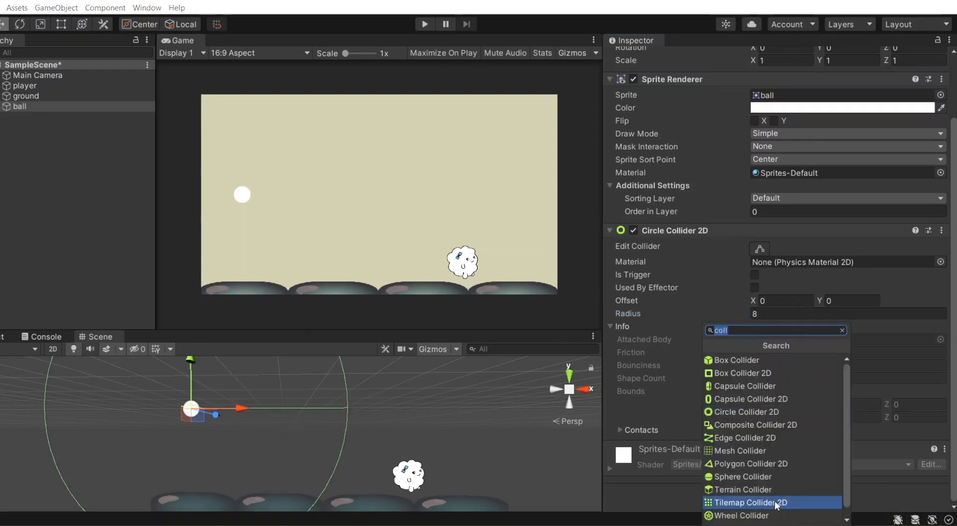
pyautogui.write('poin')
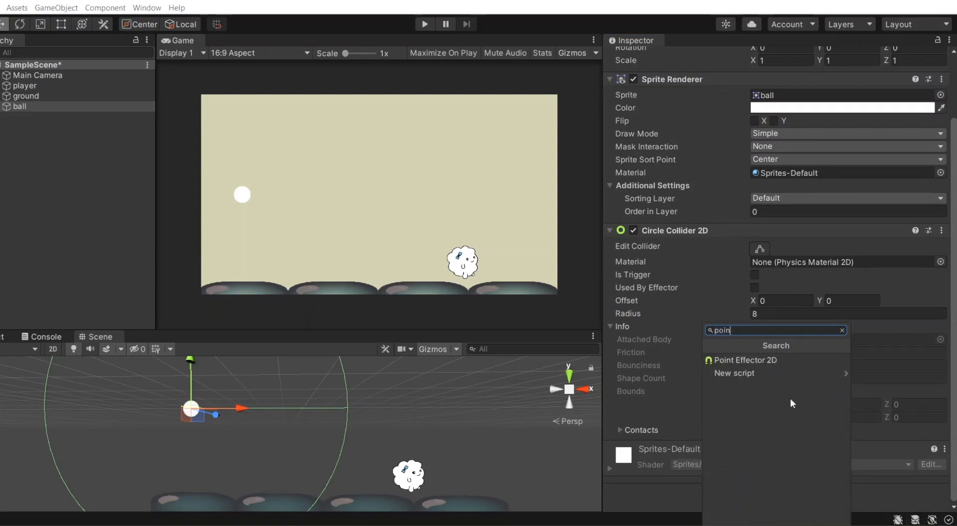
pyautogui.click(790, 360)
pyautogui.scroll(-5, 791, 363)
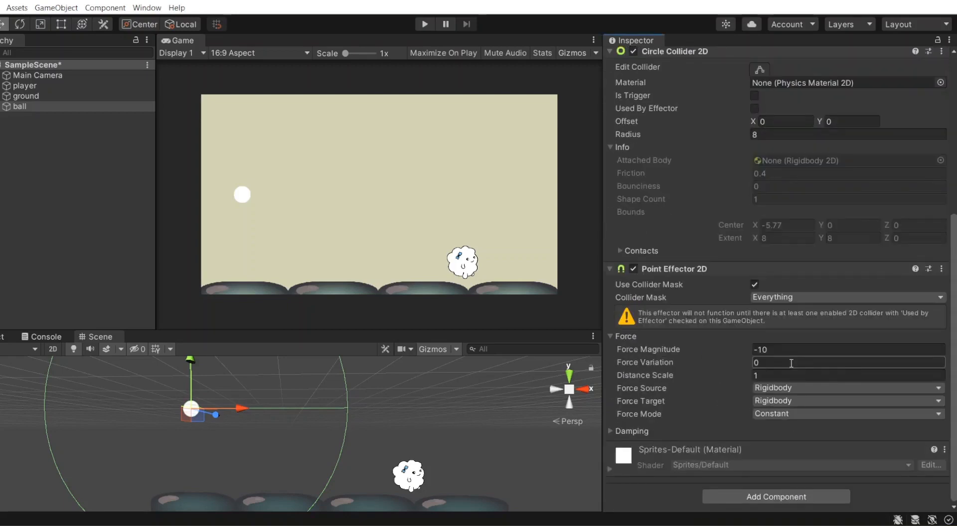
# Make the ball's Circle Collider 2D a trigger that is used by the effector
pyautogui.scroll(3, 766, 310)
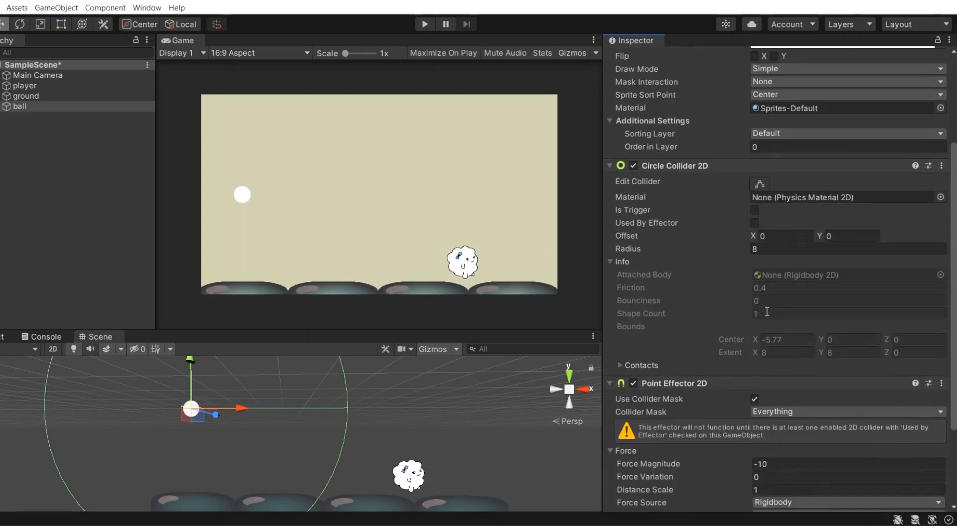
pyautogui.click(753, 223)
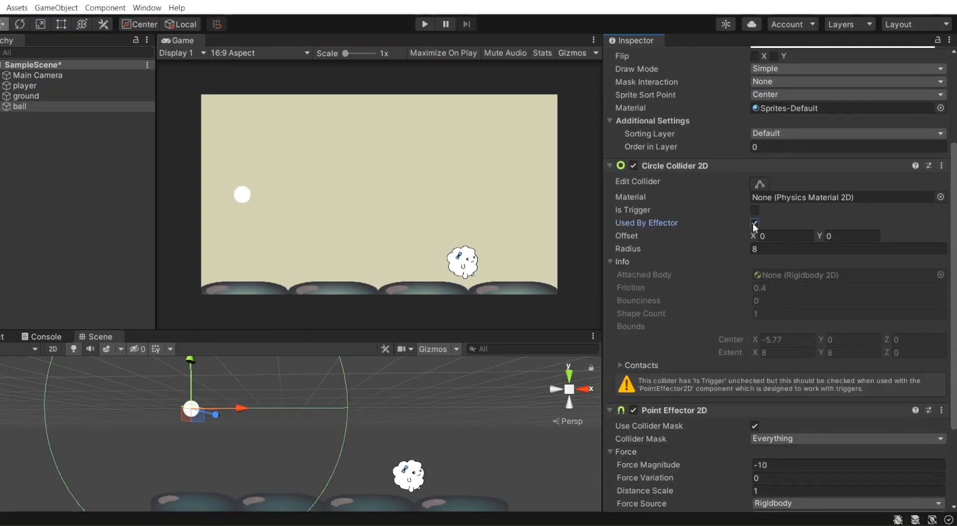
pyautogui.click(755, 210)
# Set the ball's Point Effector 2D force magnitude to -100 and its force variation to 10
pyautogui.scroll(-3, 745, 277)
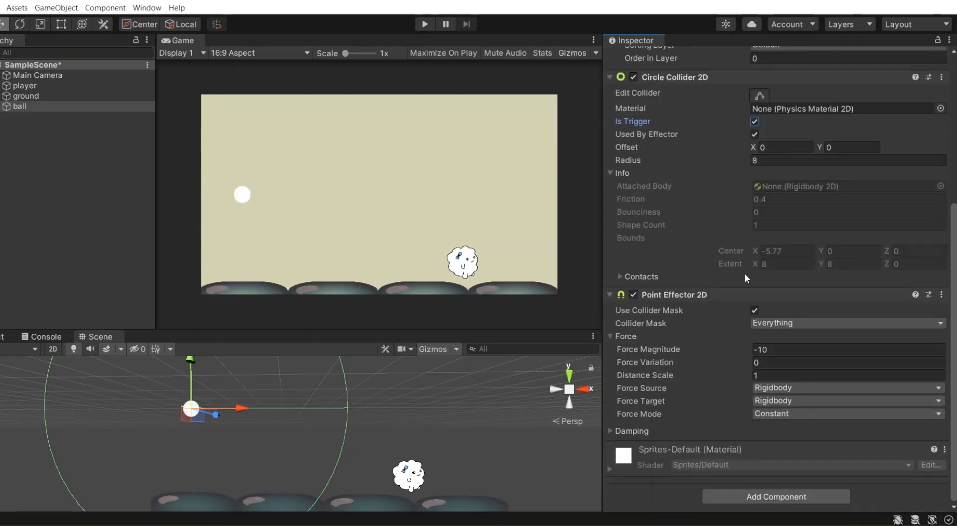
pyautogui.click(776, 354)
pyautogui.click(776, 353)
pyautogui.click(764, 366)
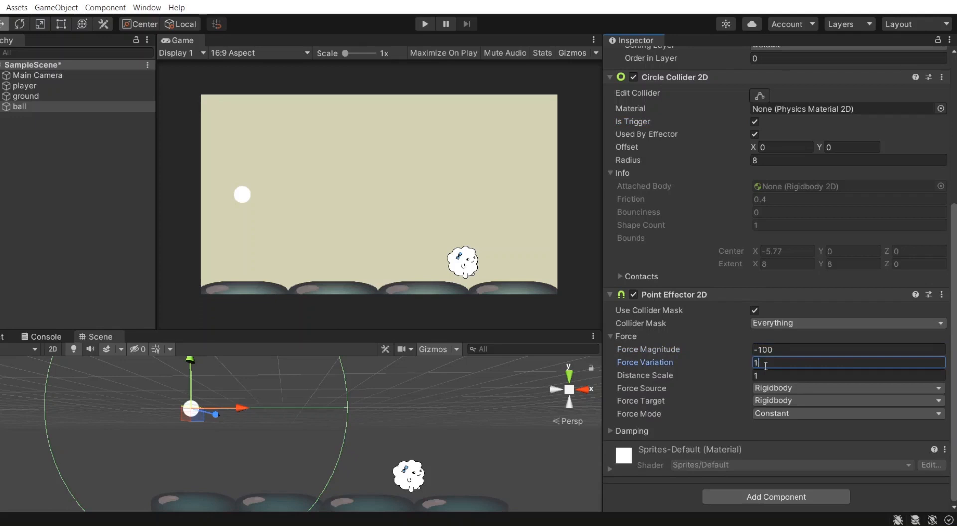
# Set both the force source and the force target of the Point Effector 2D to Collider
pyautogui.click(787, 391)
pyautogui.click(789, 415)
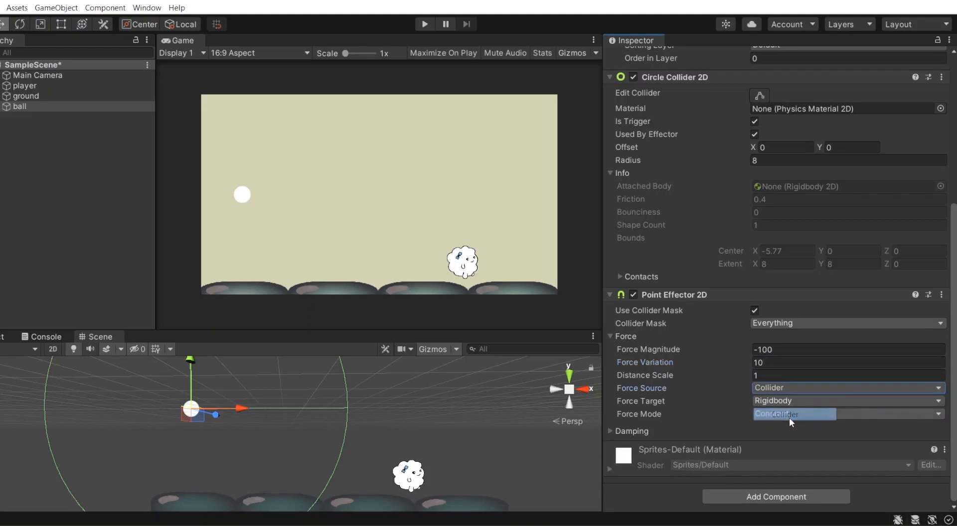
pyautogui.click(800, 402)
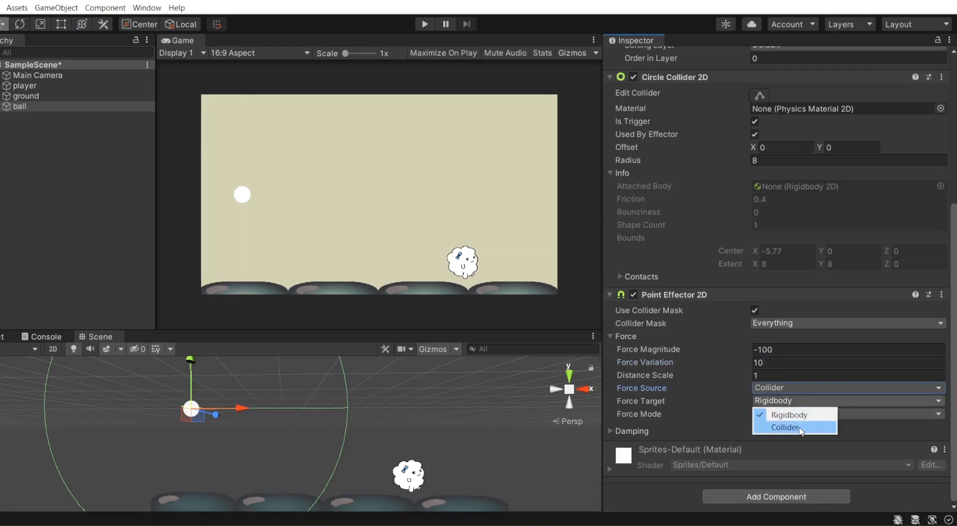
pyautogui.click(799, 427)
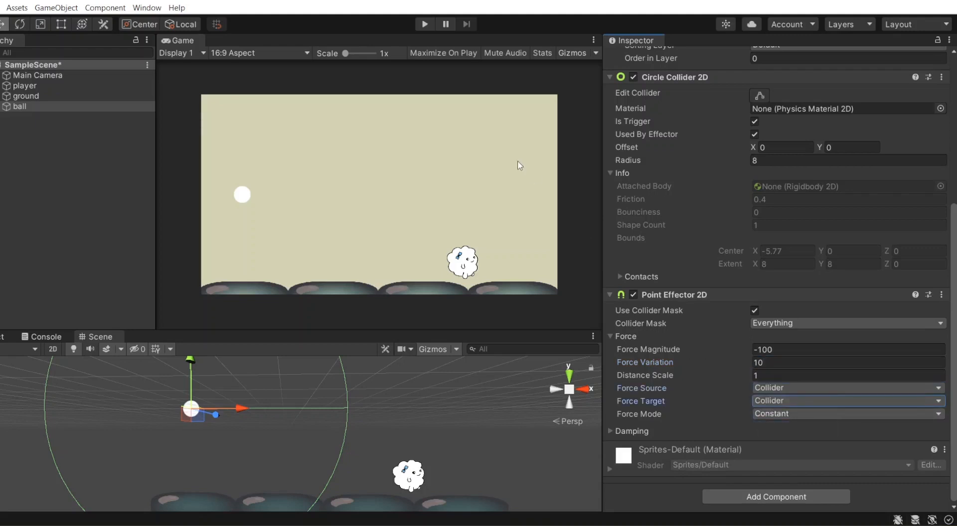
# Run the game to test the ball's pull on the player, trying a damping drag of 1 during play, and stop it
pyautogui.click(429, 25)
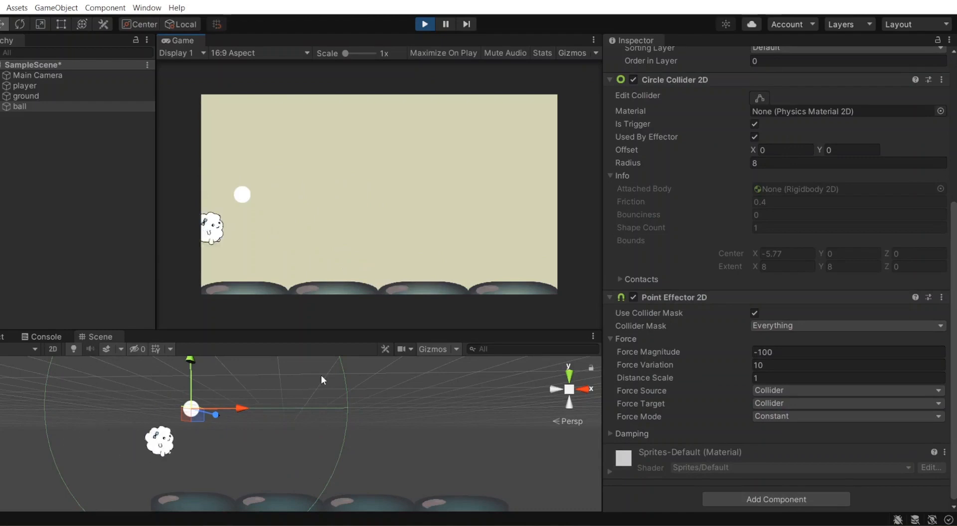
pyautogui.click(611, 435)
pyautogui.scroll(-1, 738, 403)
pyautogui.click(768, 416)
pyautogui.write('1')
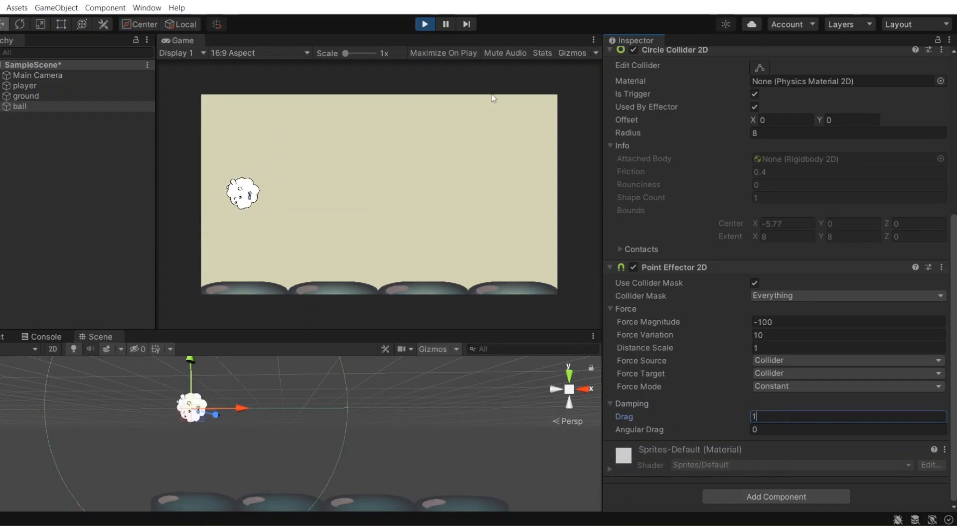
pyautogui.click(425, 24)
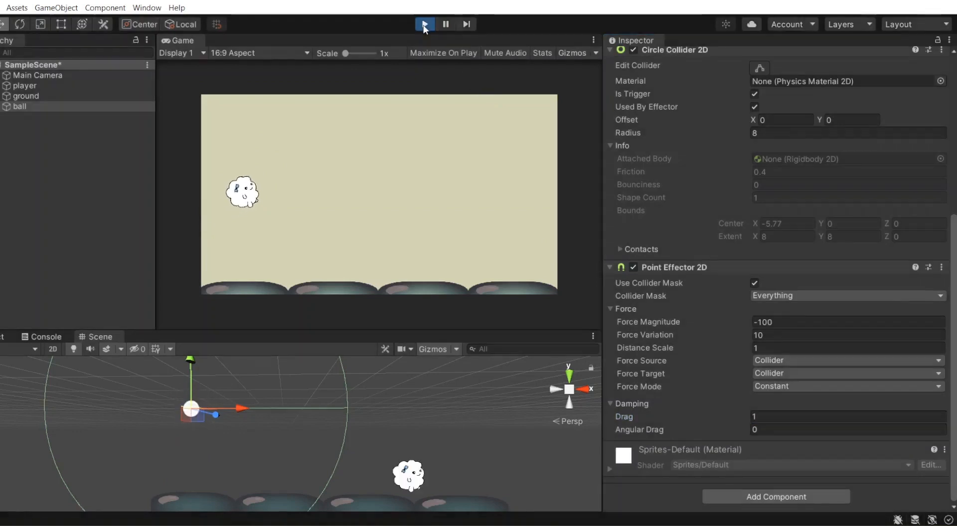
# Set the Point Effector 2D force magnitude to 30 and run the game to test repulsion
pyautogui.click(813, 319)
pyautogui.write('-')
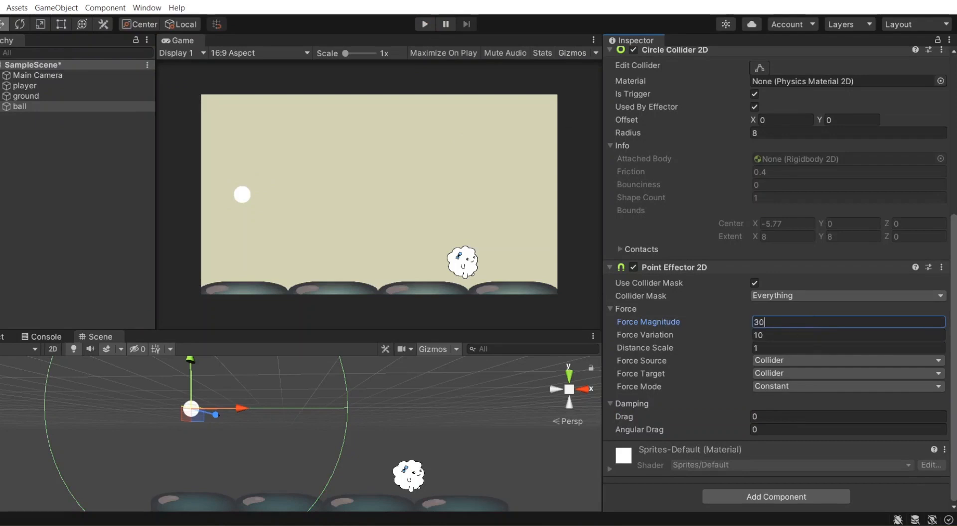
pyautogui.click(425, 24)
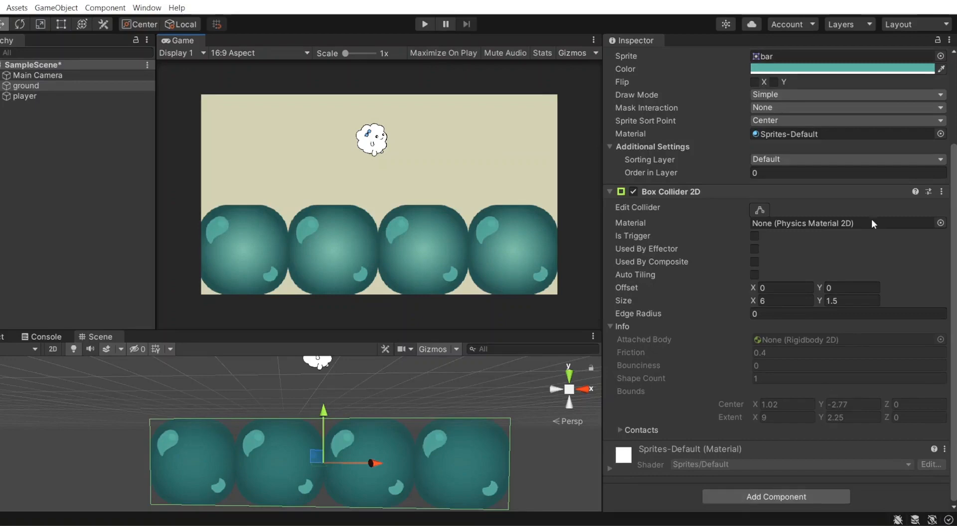
# Add a Buoyancy Effector 2D to the ground and make its Box Collider 2D a trigger used by the effector
pyautogui.click(782, 500)
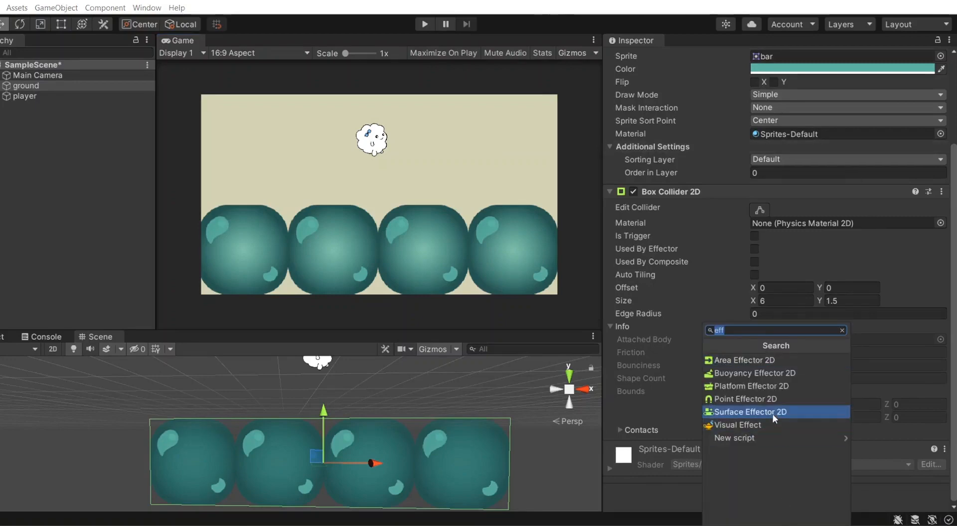
pyautogui.click(791, 375)
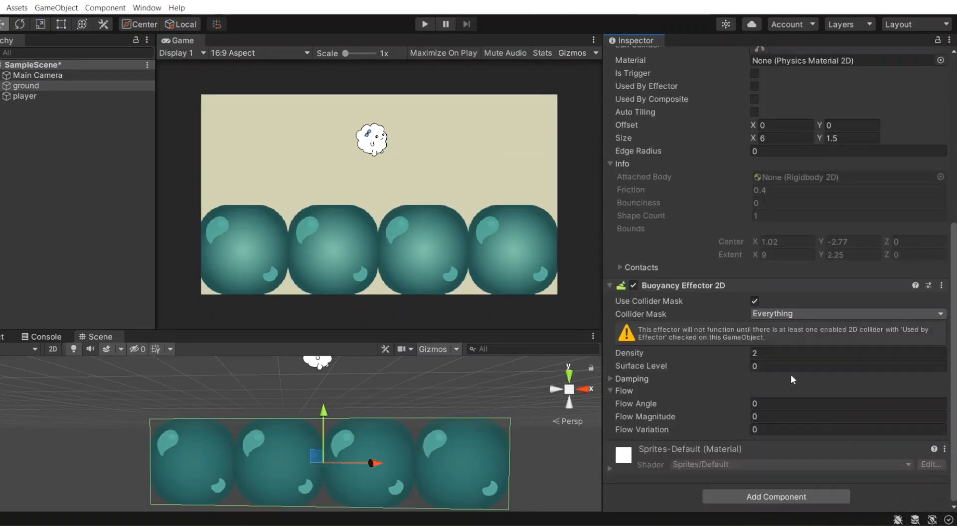
pyautogui.click(754, 86)
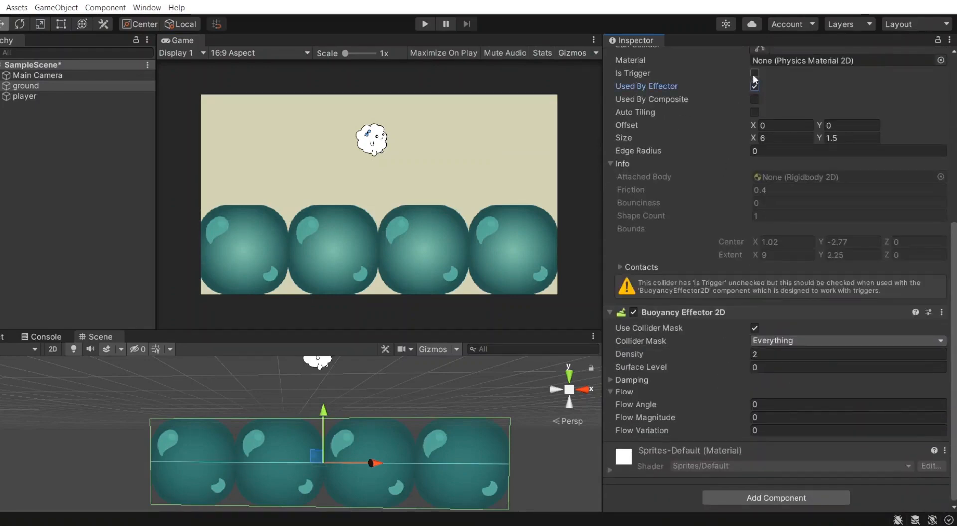
pyautogui.click(754, 73)
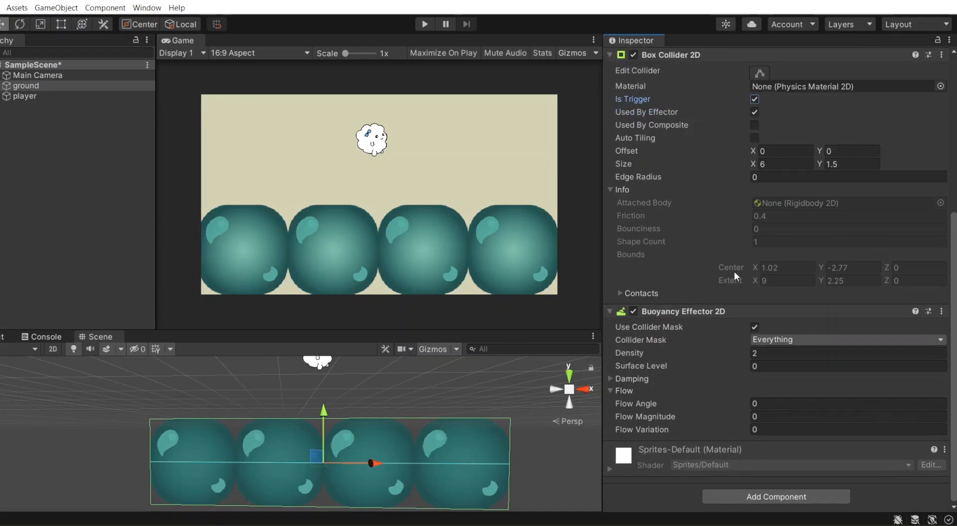
# Reveal the buoyancy damping settings, then run the game to test how the player floats and stop it
pyautogui.click(609, 378)
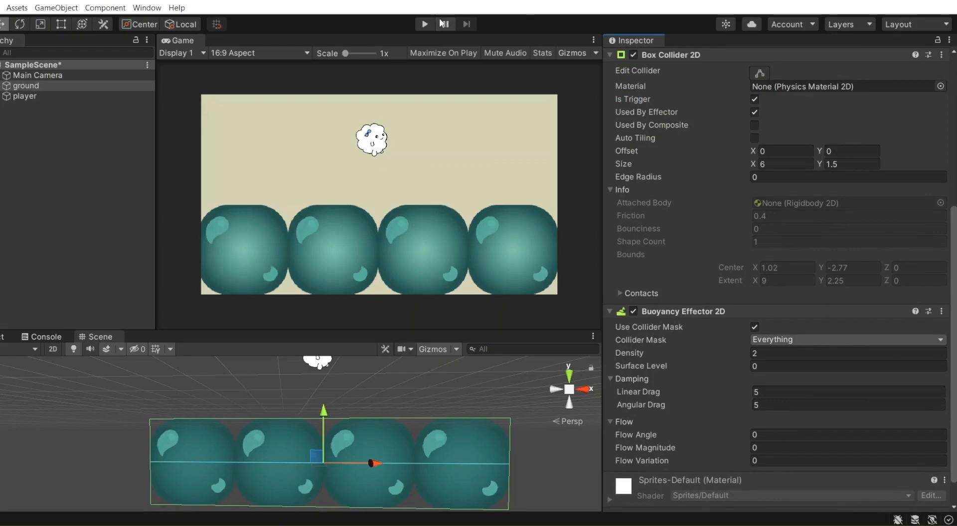
pyautogui.click(425, 24)
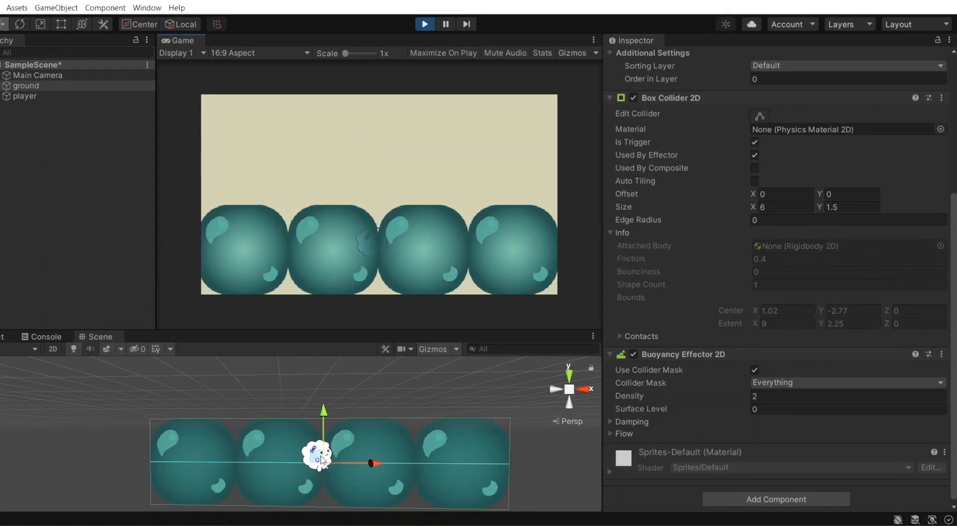
pyautogui.click(425, 25)
# Set the Buoyancy Effector 2D surface level to 0.7 and test the player's floating height in a short game run
pyautogui.click(757, 406)
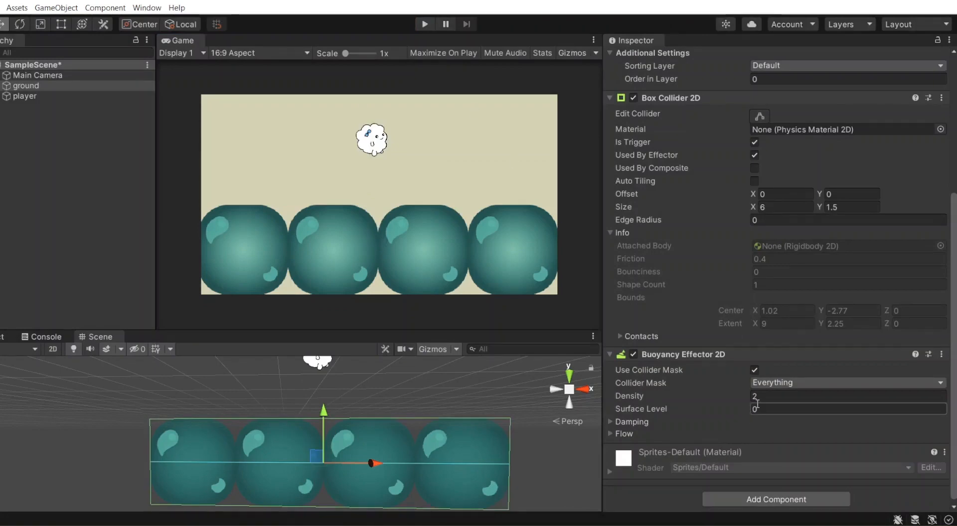
pyautogui.click(758, 407)
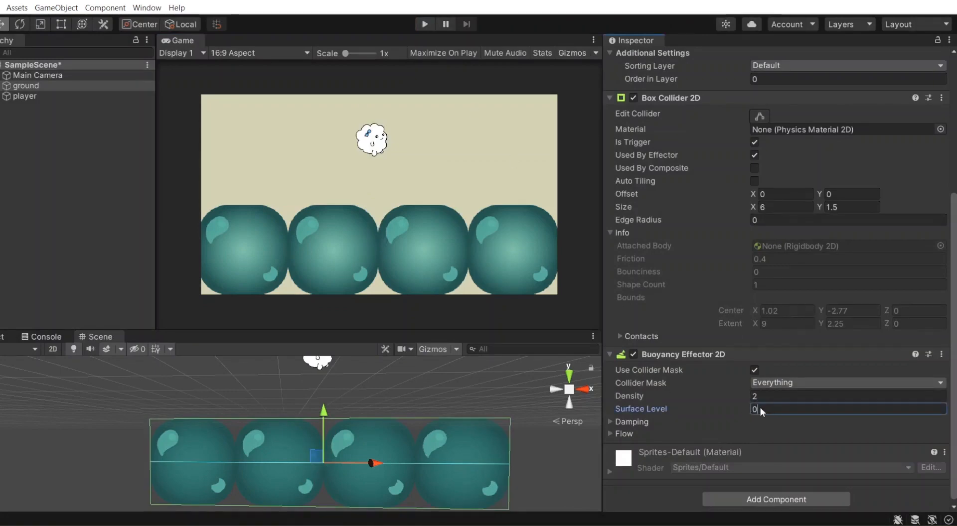
pyautogui.write('0.7')
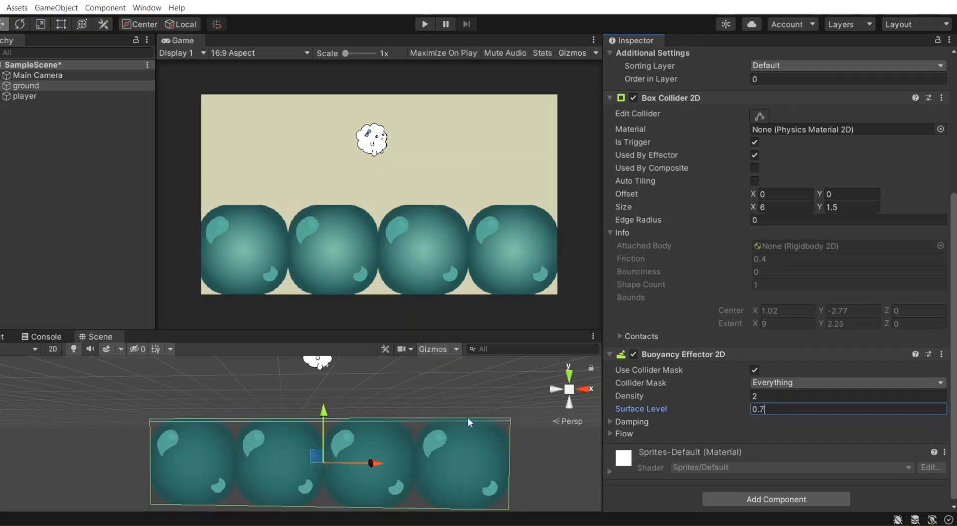
pyautogui.click(423, 25)
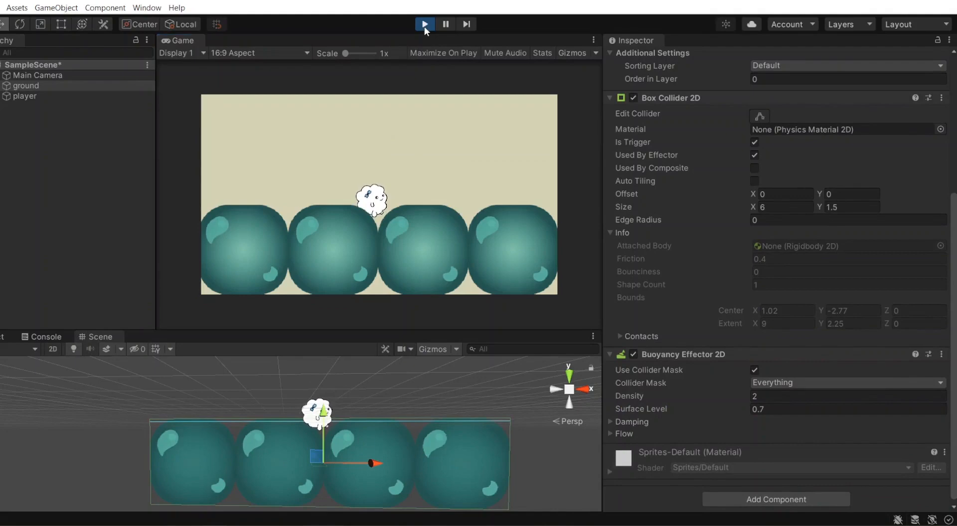
pyautogui.click(424, 26)
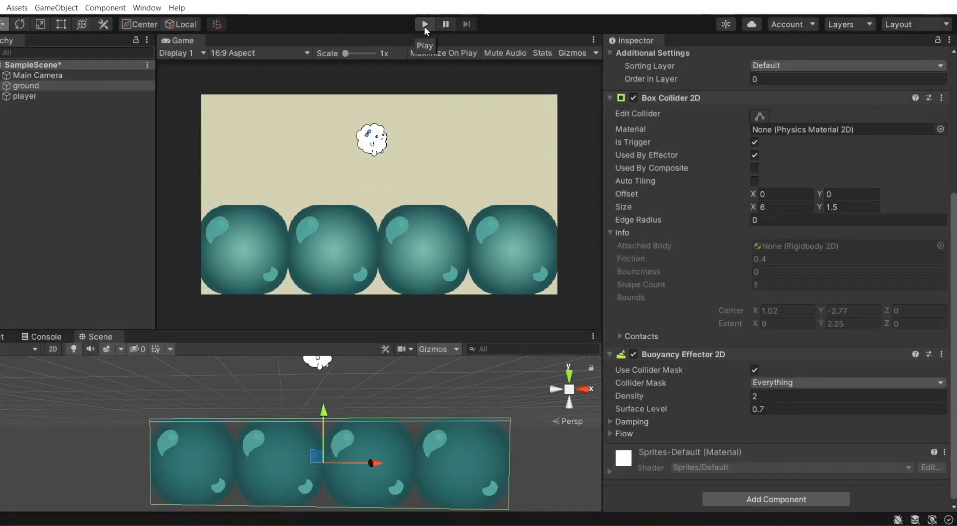
# Set the buoyancy flow magnitude to 10, open the flow variation for editing, and test the current in a short game run
pyautogui.click(612, 427)
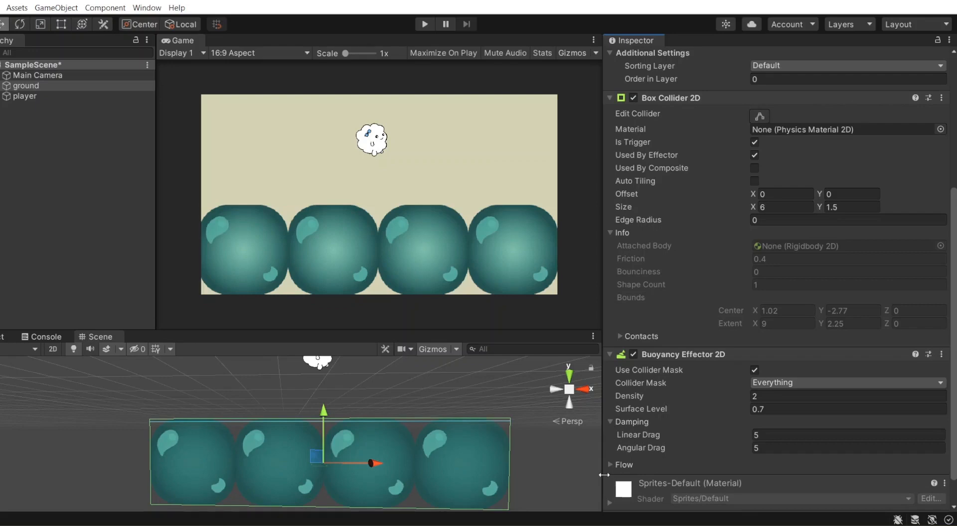
pyautogui.click(611, 467)
pyautogui.scroll(-3, 662, 449)
pyautogui.click(758, 429)
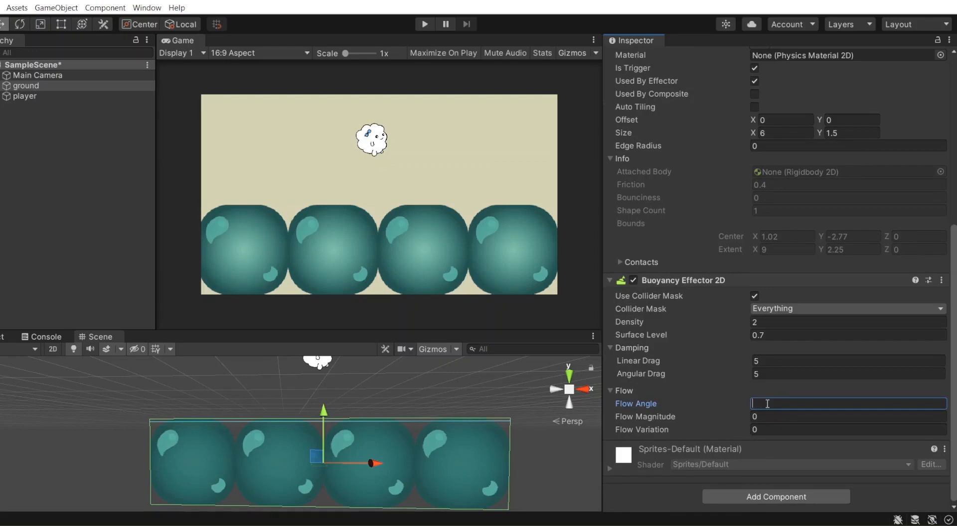
pyautogui.click(756, 418)
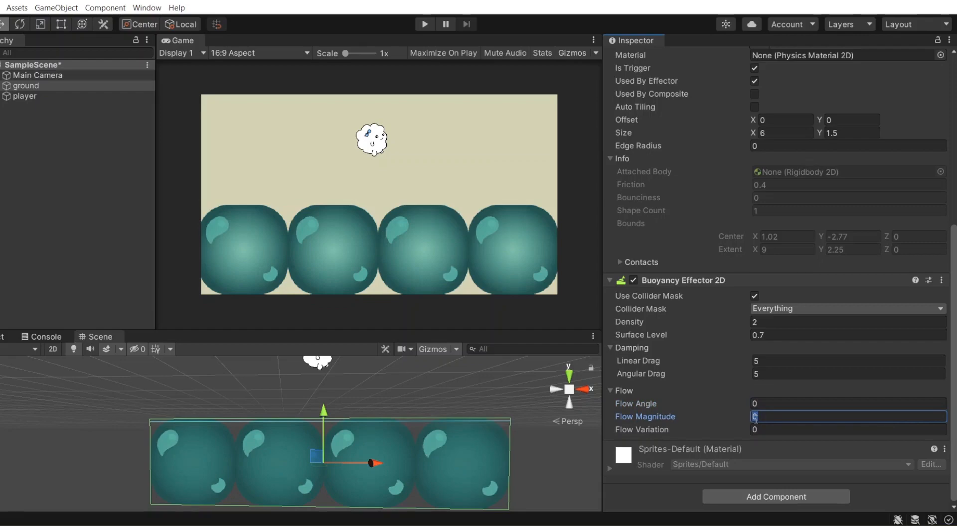
pyautogui.click(759, 429)
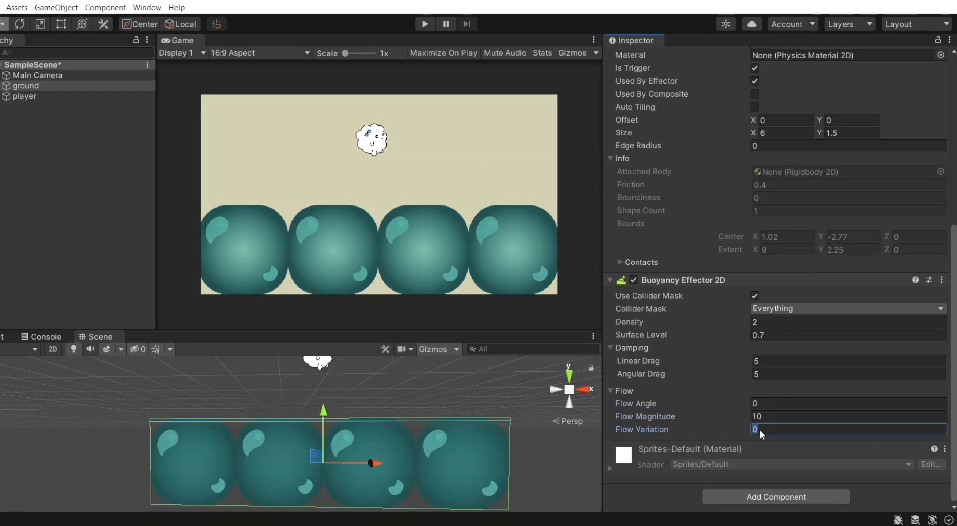
pyautogui.click(424, 25)
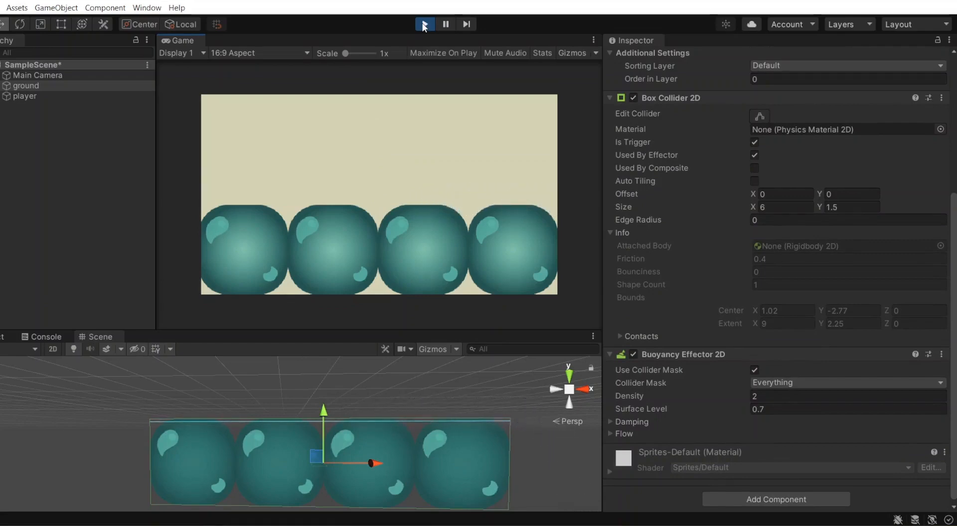
pyautogui.click(423, 25)
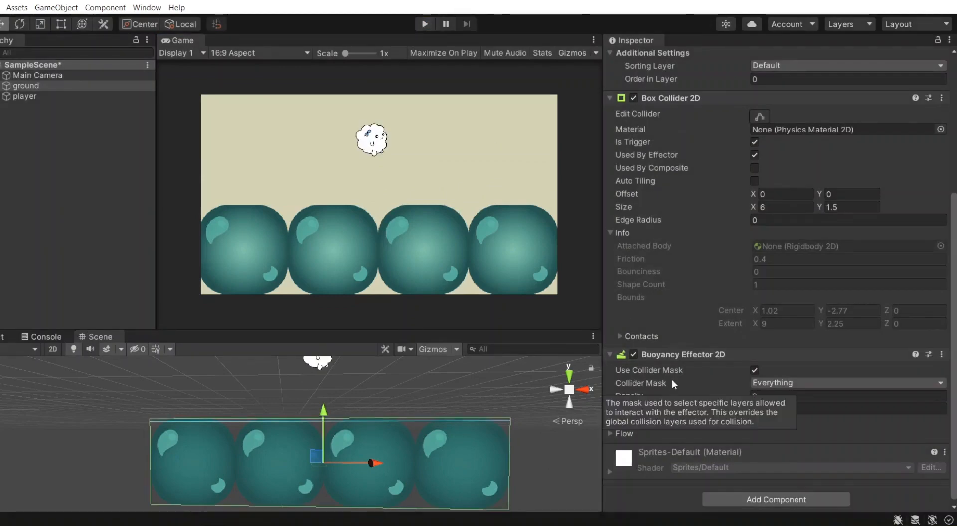
# Set the Buoyancy Effector 2D density to 5 and run the game to test it
pyautogui.click(778, 395)
pyautogui.click(773, 397)
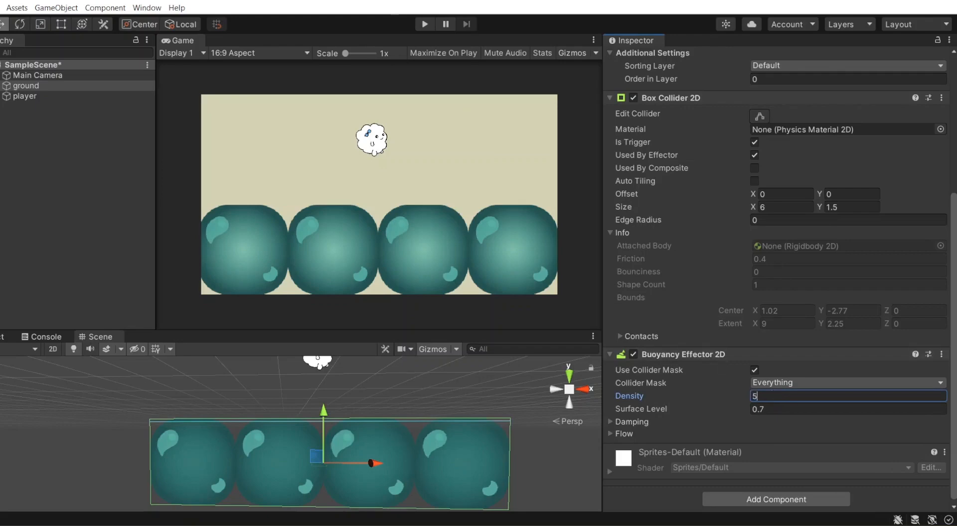
pyautogui.write('5')
pyautogui.click(427, 24)
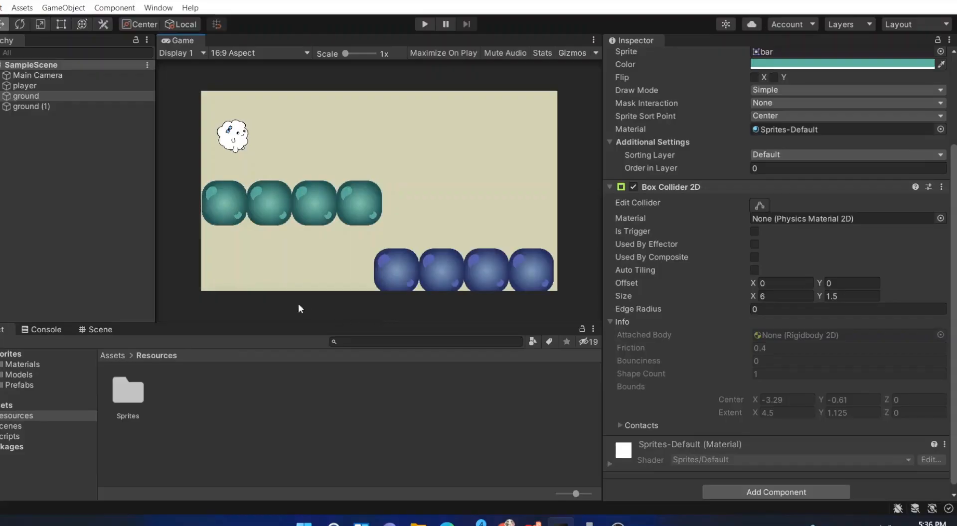
# Add a Surface Effector 2D to the green ground bar and mark its Box Collider 2D as used by the effector
pyautogui.click(85, 97)
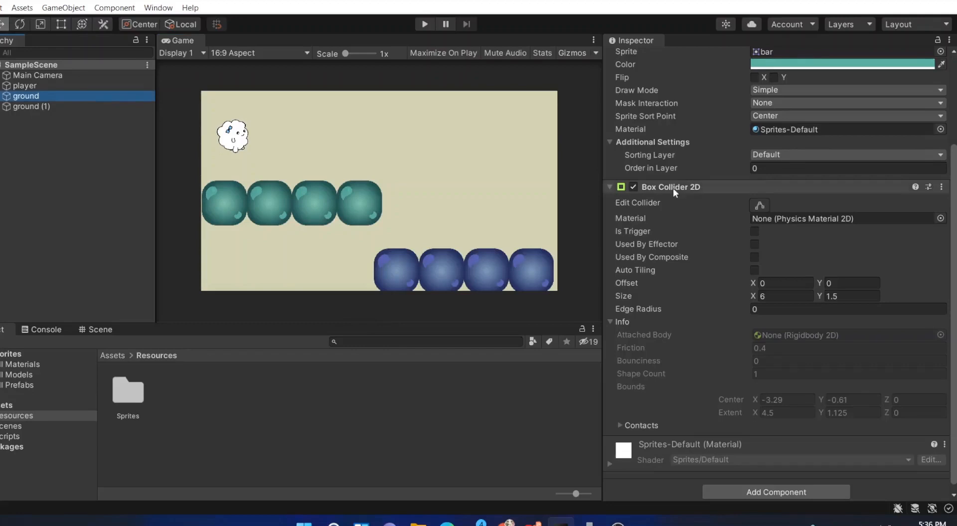
pyautogui.click(740, 486)
pyautogui.click(743, 345)
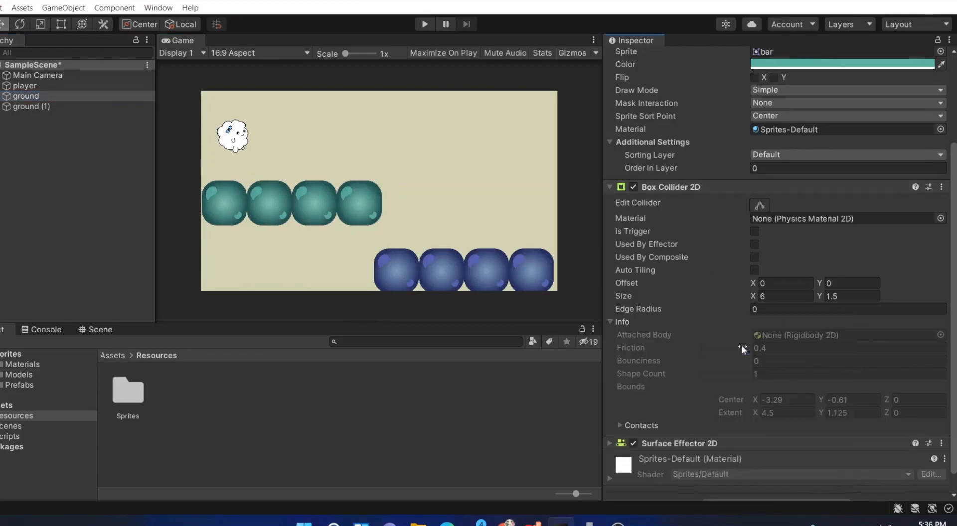
pyautogui.scroll(-1, 817, 325)
pyautogui.click(668, 422)
pyautogui.scroll(-4, 752, 408)
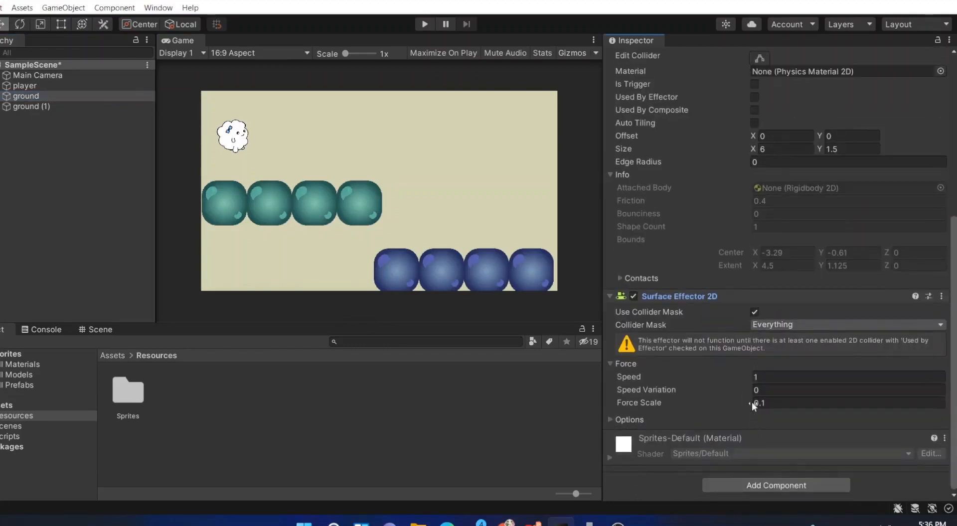
pyautogui.click(754, 96)
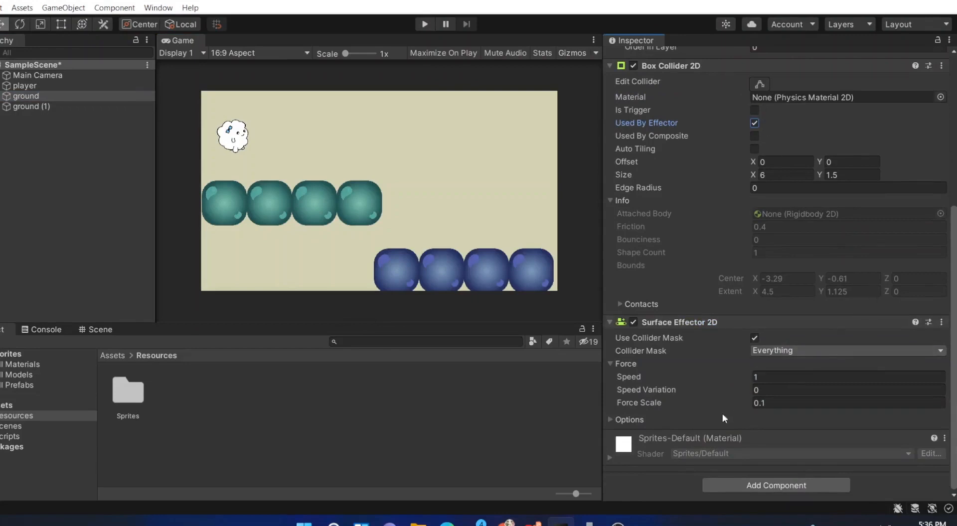
# Run the game and try a Surface Effector 2D speed of 5 during play before stopping it
pyautogui.click(621, 420)
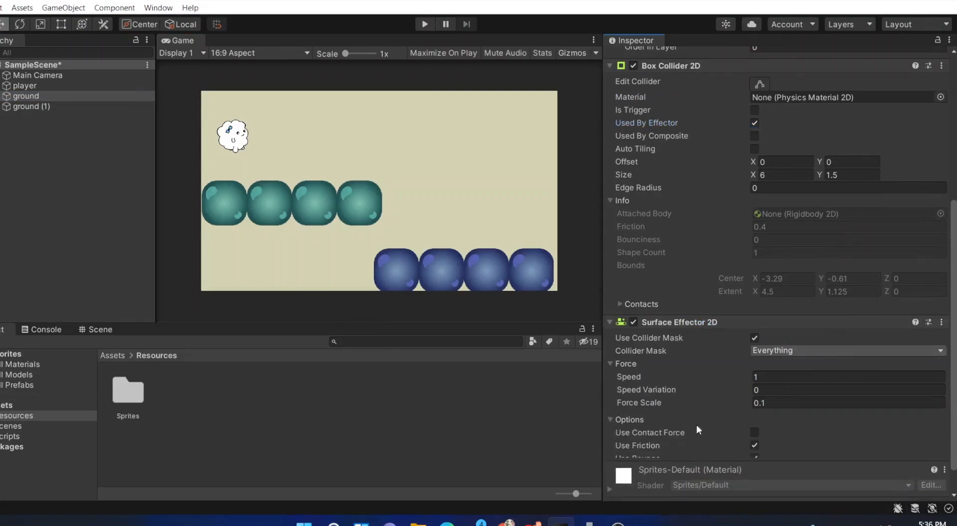
pyautogui.click(429, 24)
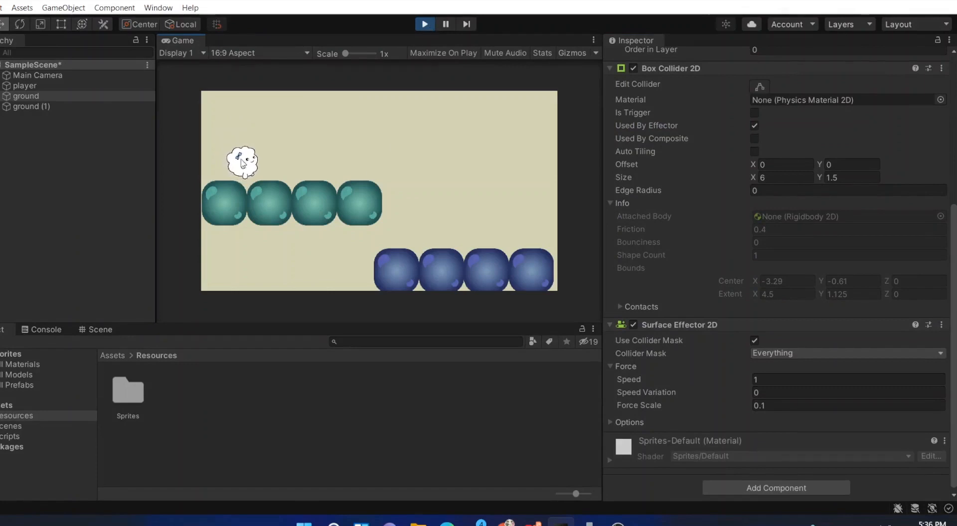
pyautogui.click(802, 377)
pyautogui.write('5')
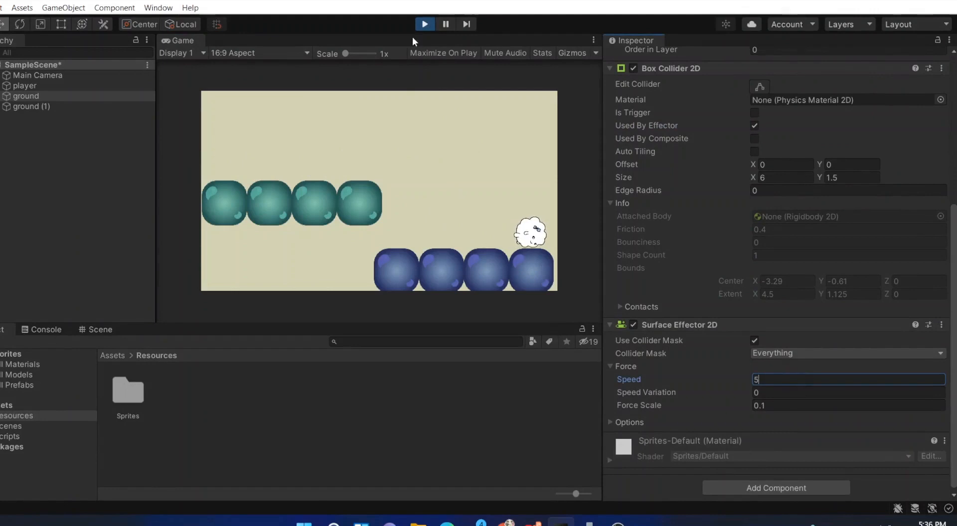
pyautogui.click(424, 25)
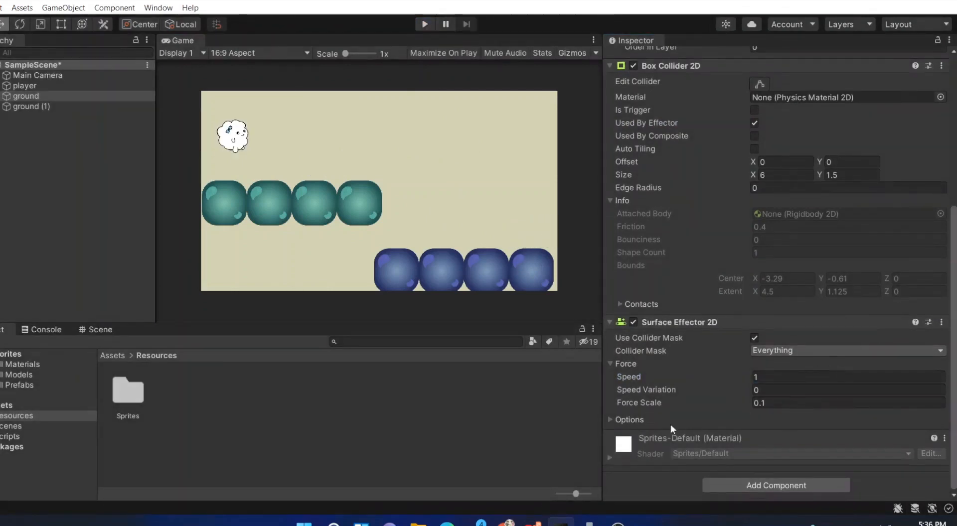
# Enable Use Contact Force on the green bar's Surface Effector 2D and test it in a short game run
pyautogui.click(610, 420)
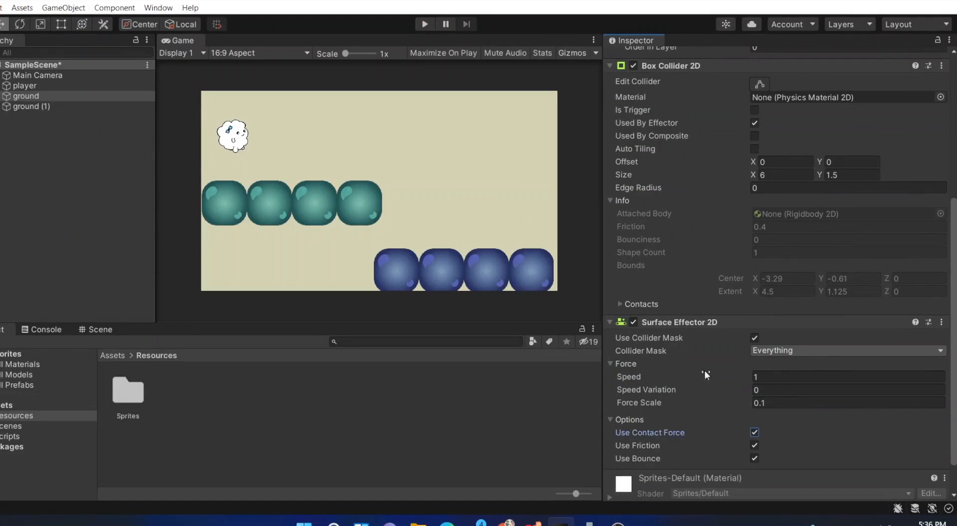
pyautogui.click(425, 26)
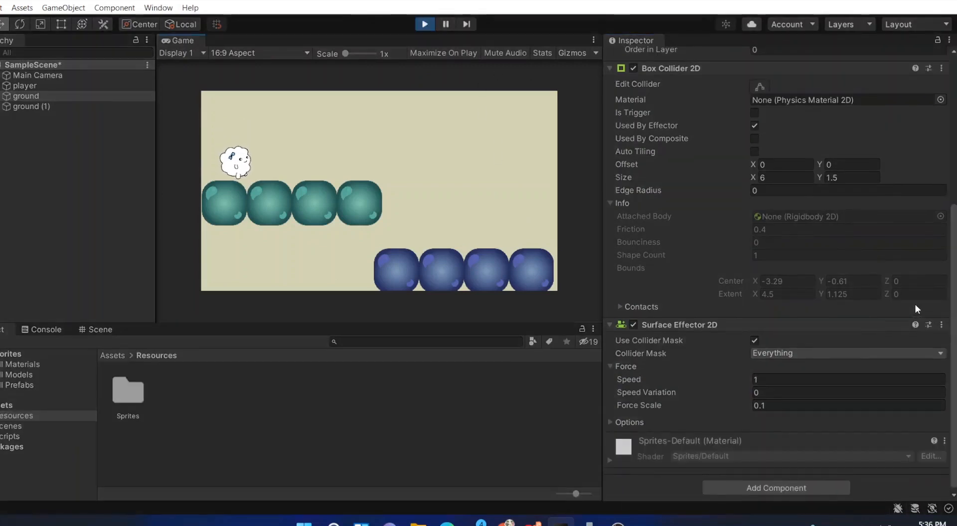
pyautogui.click(761, 379)
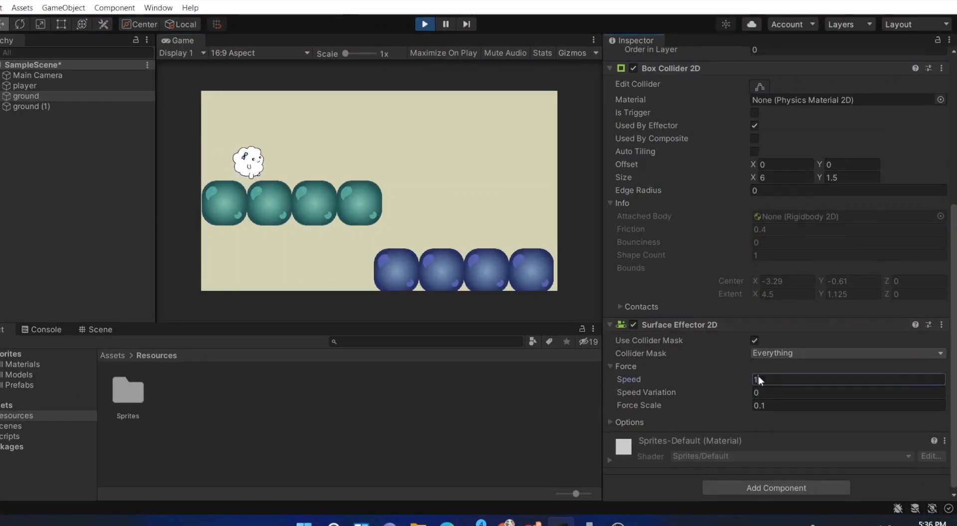
pyautogui.hotkey('ctrl', 'p')
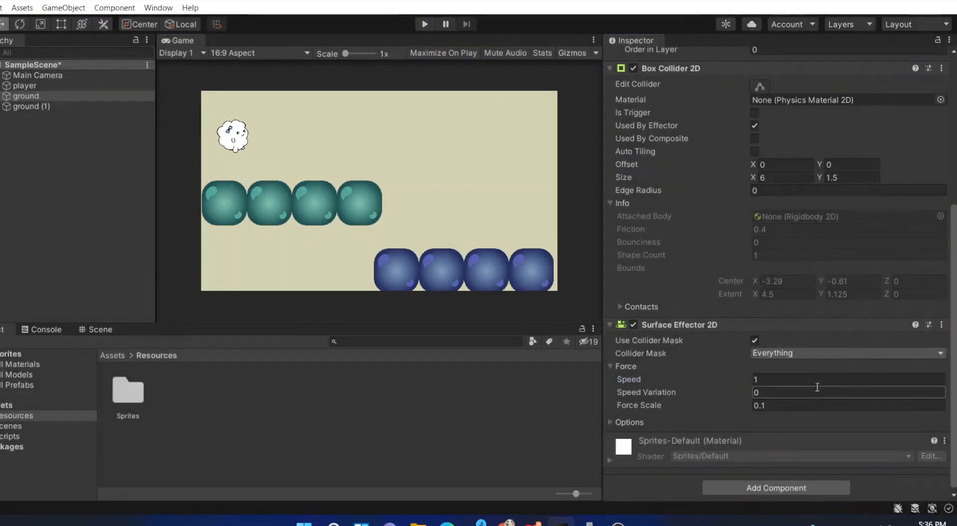
# Set the Surface Effector 2D speed to 10 and test the player's movement in a short game run
pyautogui.write('0')
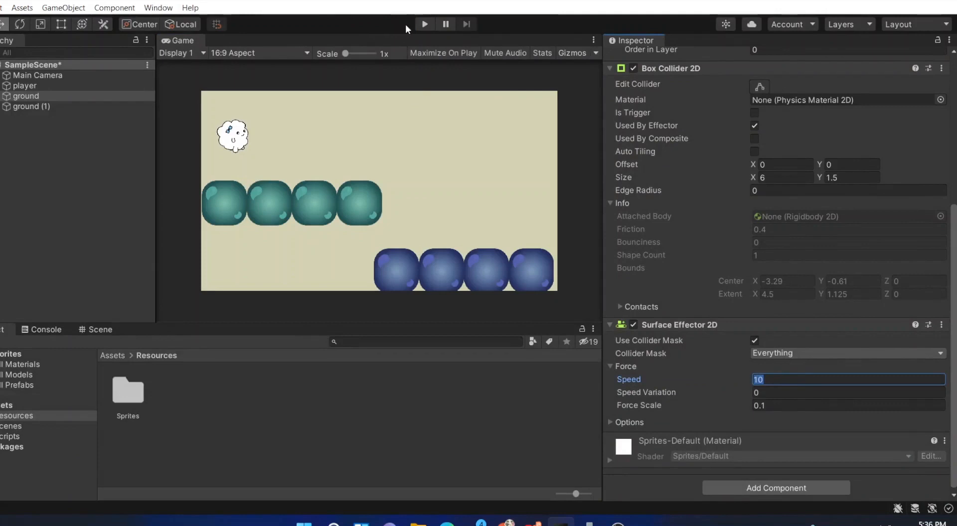
pyautogui.click(423, 25)
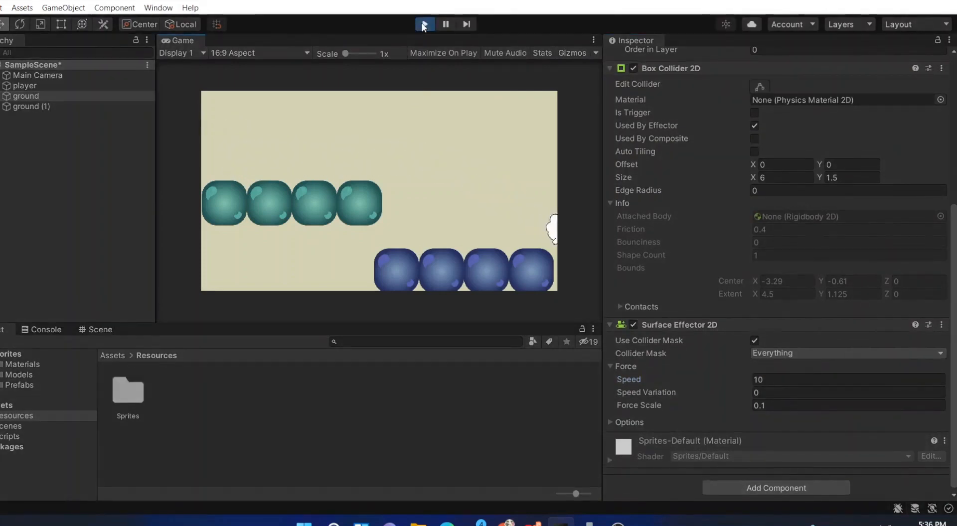
pyautogui.click(424, 24)
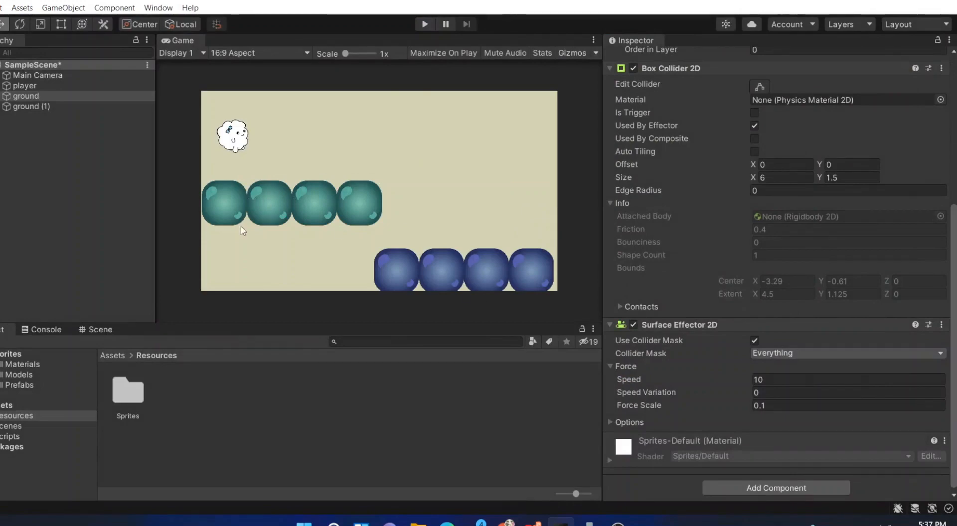
# Create a Physics Material 2D named bouncing in the Resources folder
pyautogui.rightClick(218, 393)
pyautogui.moveTo(360, 63)
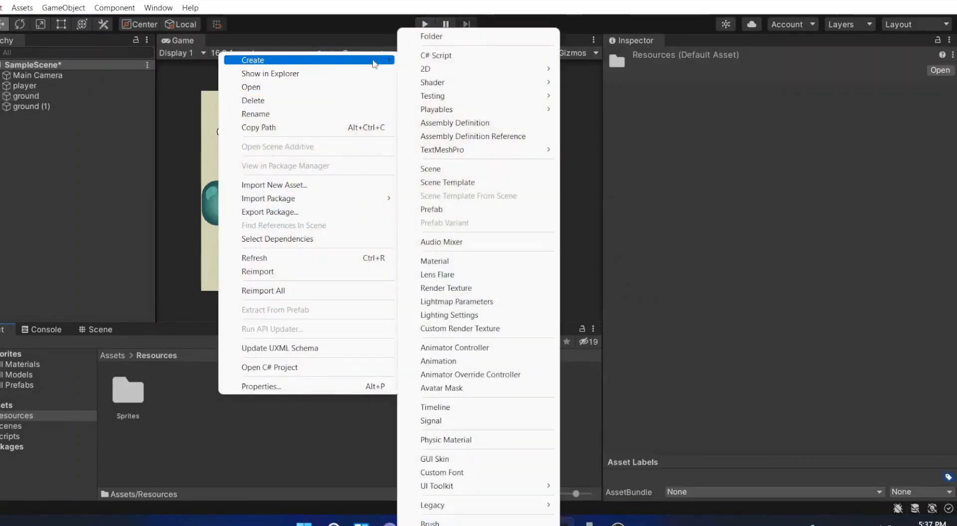
pyautogui.moveTo(486, 69)
pyautogui.click(596, 123)
pyautogui.write('bouncing')
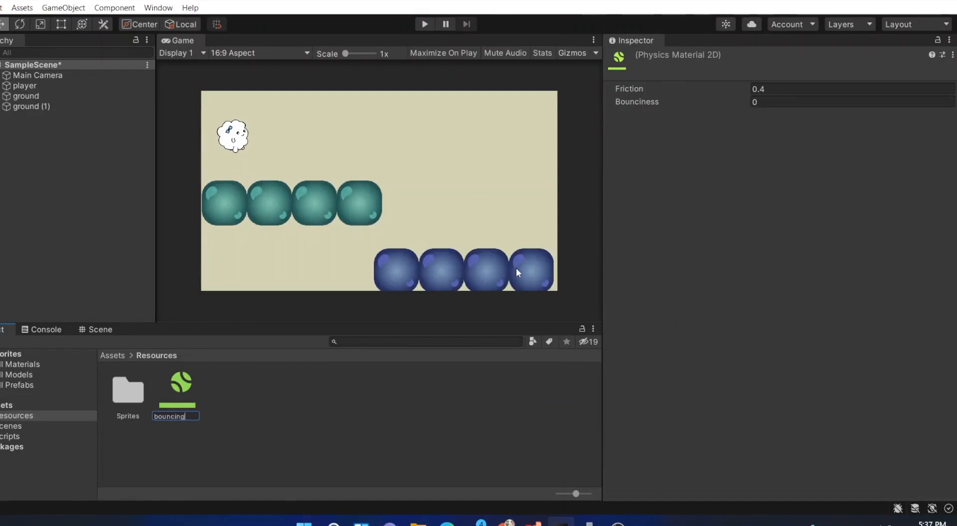
pyautogui.press('Return')
# Set the bouncing material's bounciness to 1
pyautogui.click(816, 103)
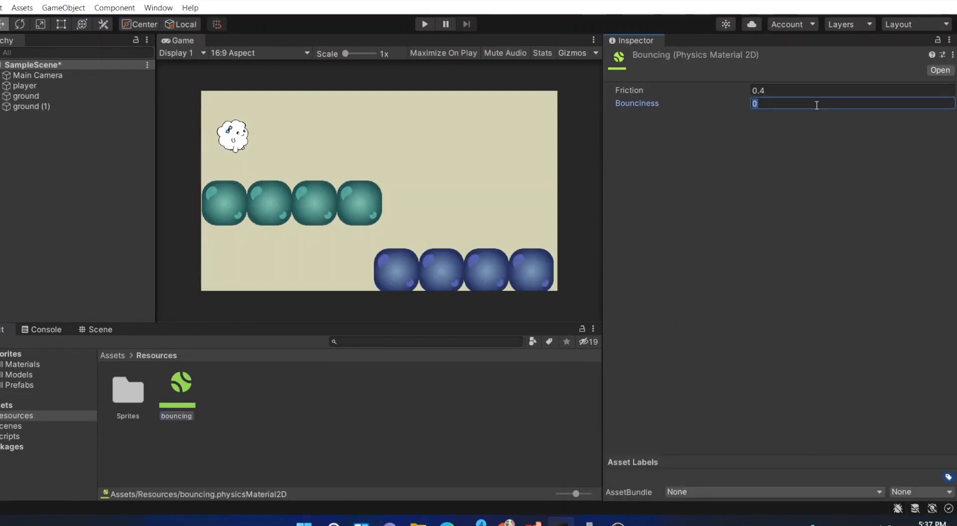
pyautogui.write('5')
pyautogui.doubleClick(784, 103)
pyautogui.write('1')
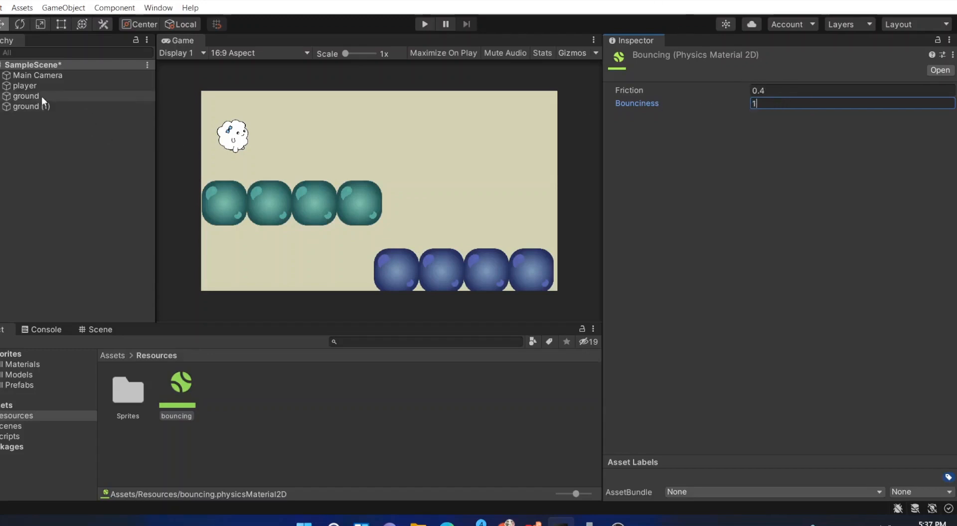
# Assign the bouncing physics material to the Box Collider 2D of the ground object
pyautogui.click(41, 97)
pyautogui.click(940, 335)
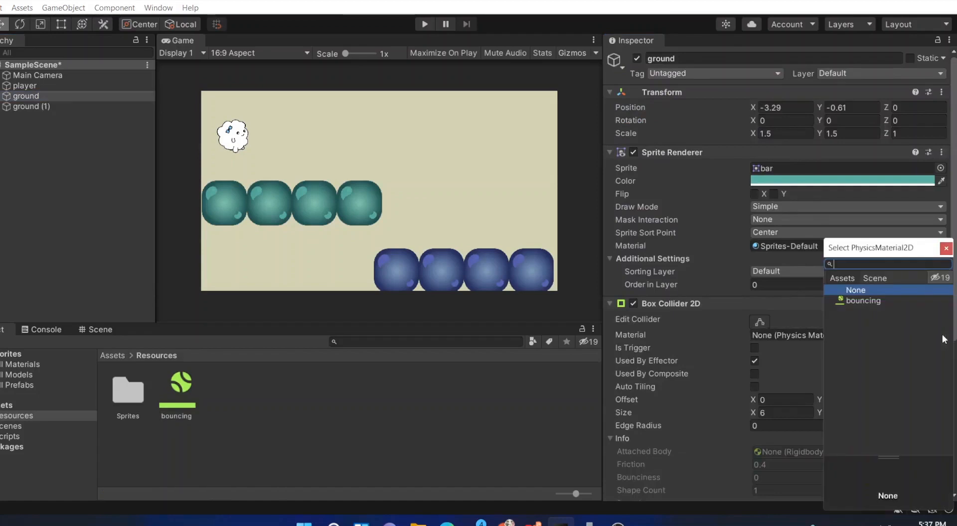
pyautogui.click(853, 301)
pyautogui.click(471, 412)
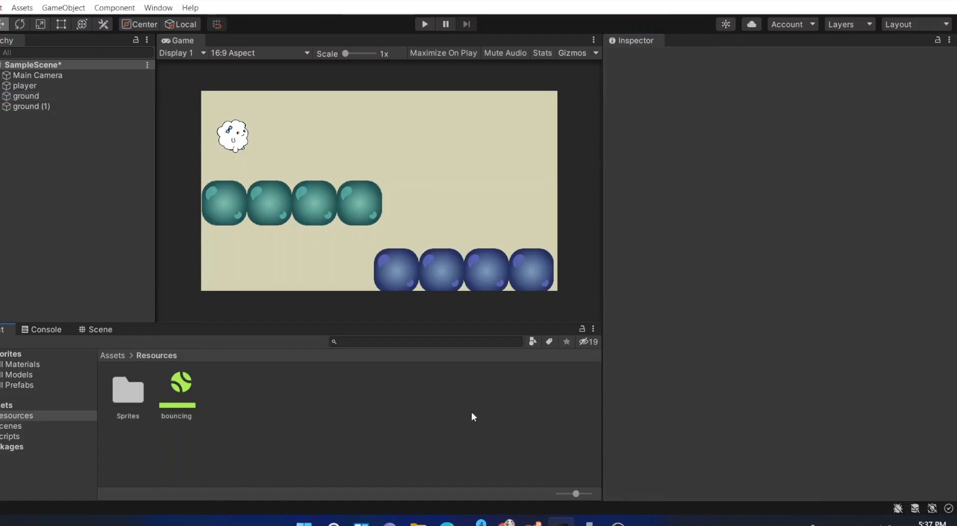
# Check the ground's Surface Effector 2D contact force, friction and bounce options and run the game to test the bounce
pyautogui.click(41, 96)
pyautogui.scroll(-5, 749, 387)
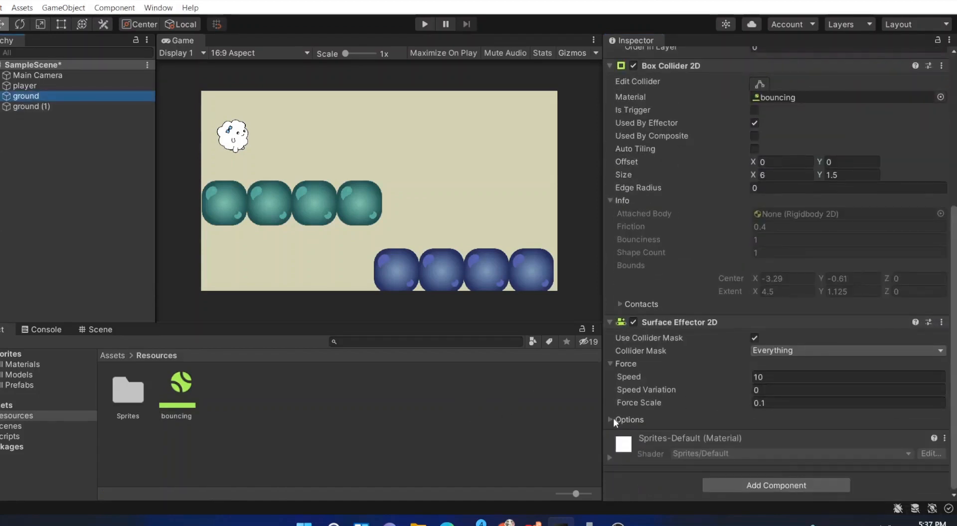
pyautogui.click(728, 422)
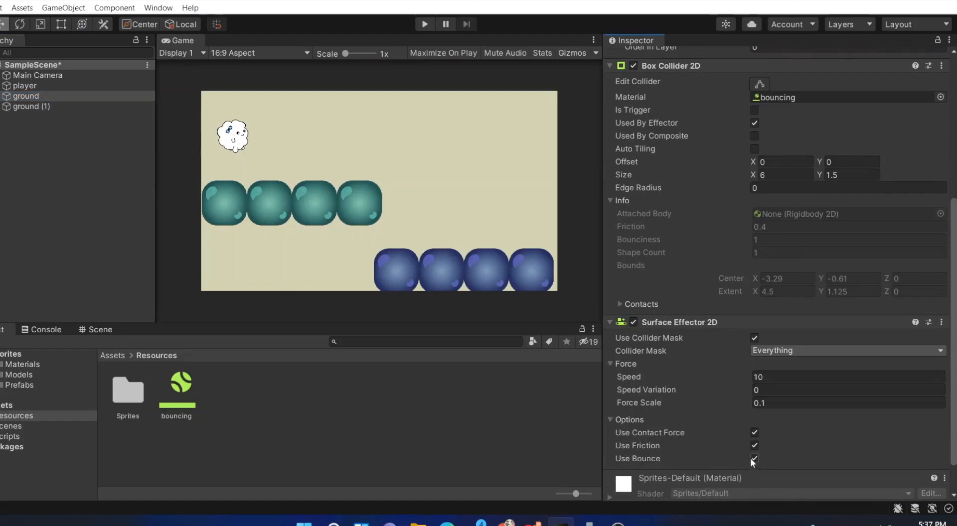
pyautogui.click(424, 24)
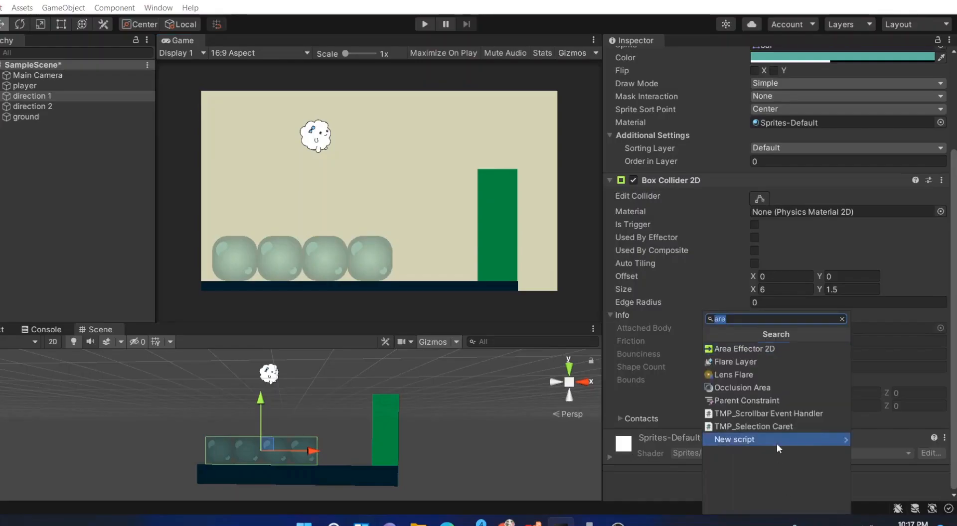
# Add an Area Effector 2D to direction 1 and mark its Box Collider 2D as a trigger used by the effector
pyautogui.click(761, 348)
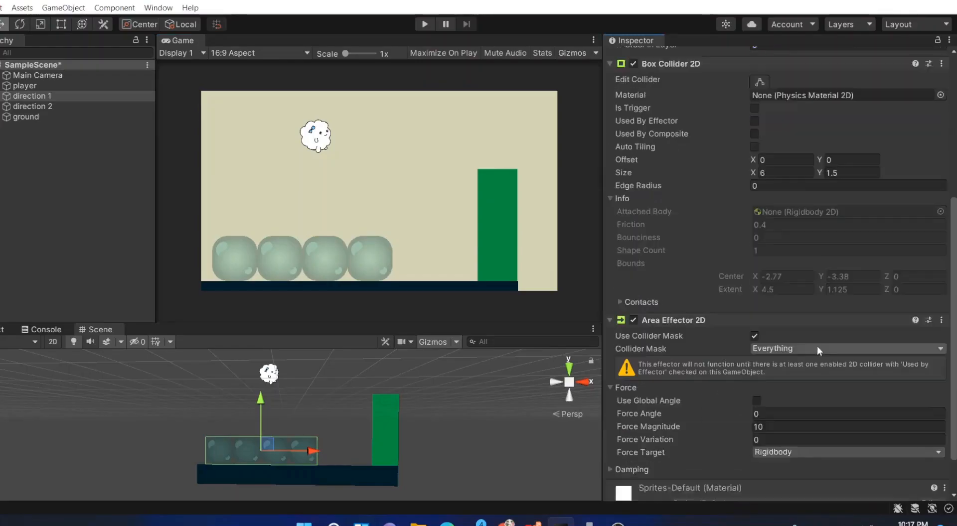
pyautogui.scroll(5, 760, 337)
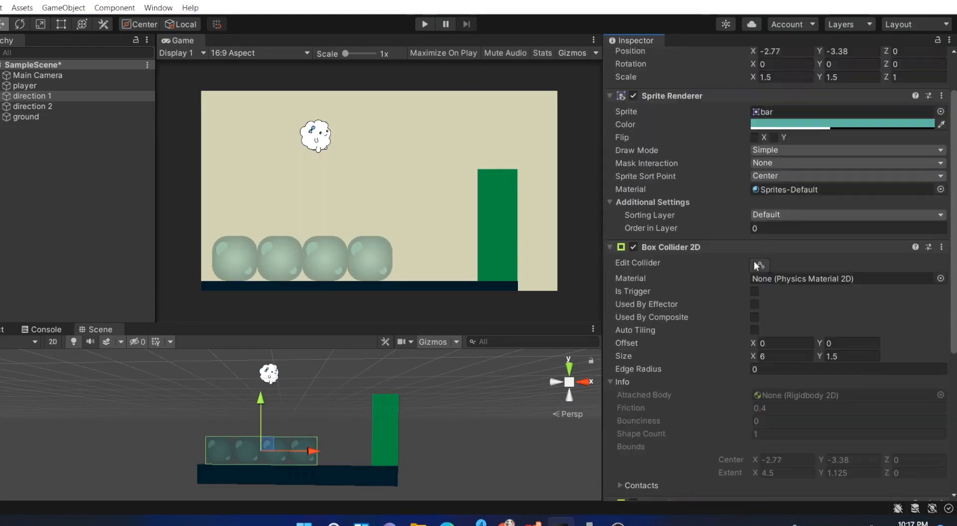
pyautogui.click(753, 304)
pyautogui.scroll(-4, 847, 340)
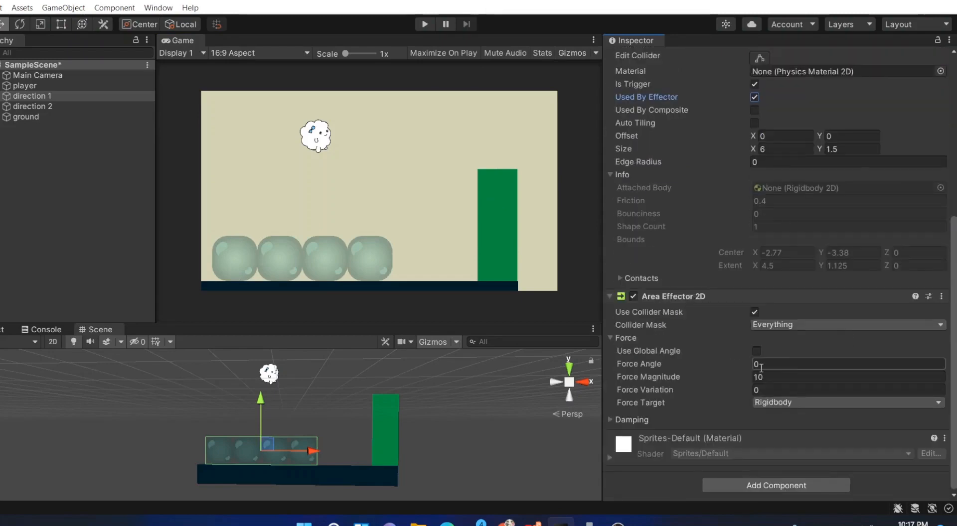
# Add an Area Effector 2D to direction 2 and mark its Box Collider 2D as a trigger used by the effector
pyautogui.click(58, 107)
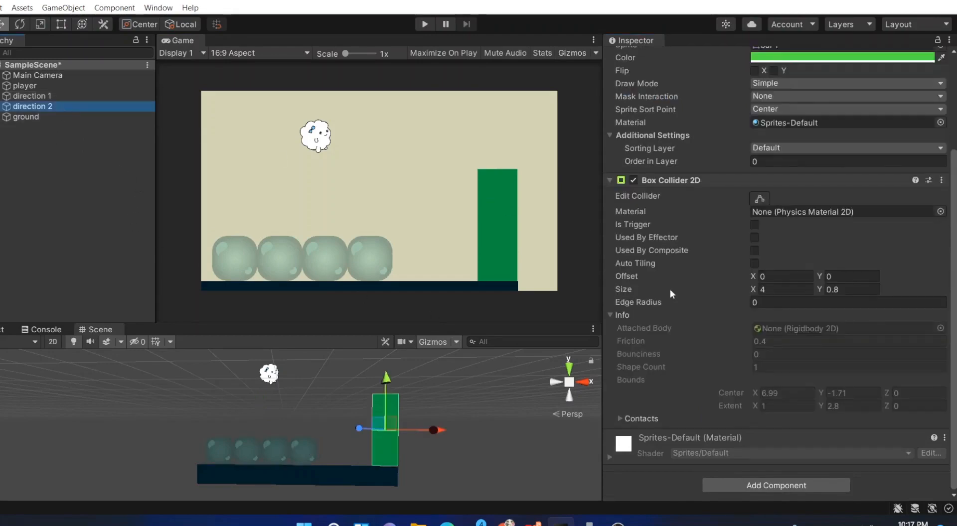
pyautogui.click(764, 484)
pyautogui.click(748, 350)
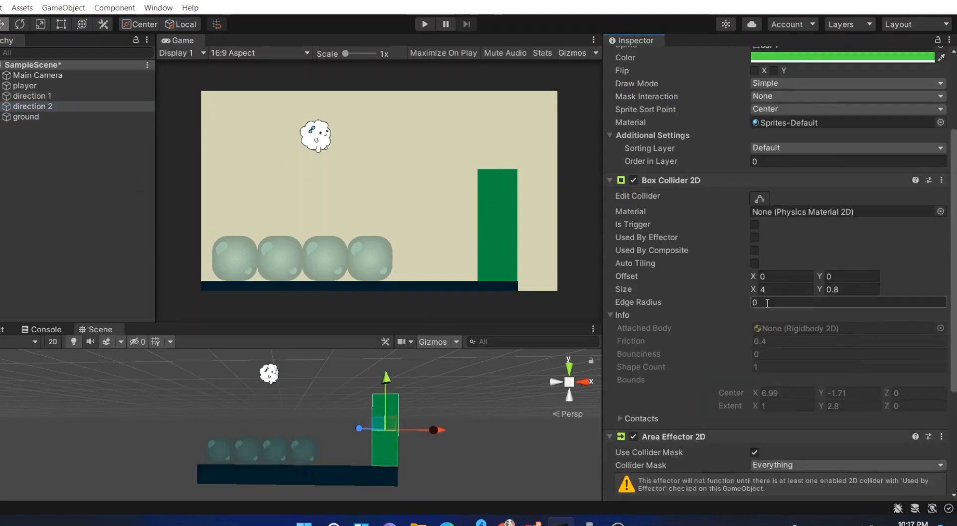
pyautogui.click(755, 238)
pyautogui.click(755, 224)
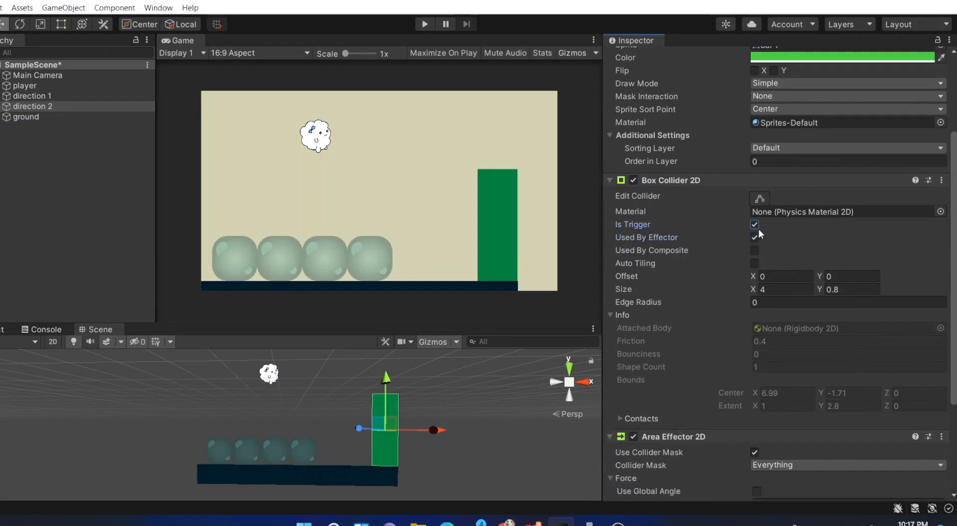
# Set direction 2's Area Effector 2D force angle to 90 and test it in a short game run
pyautogui.scroll(-3, 847, 299)
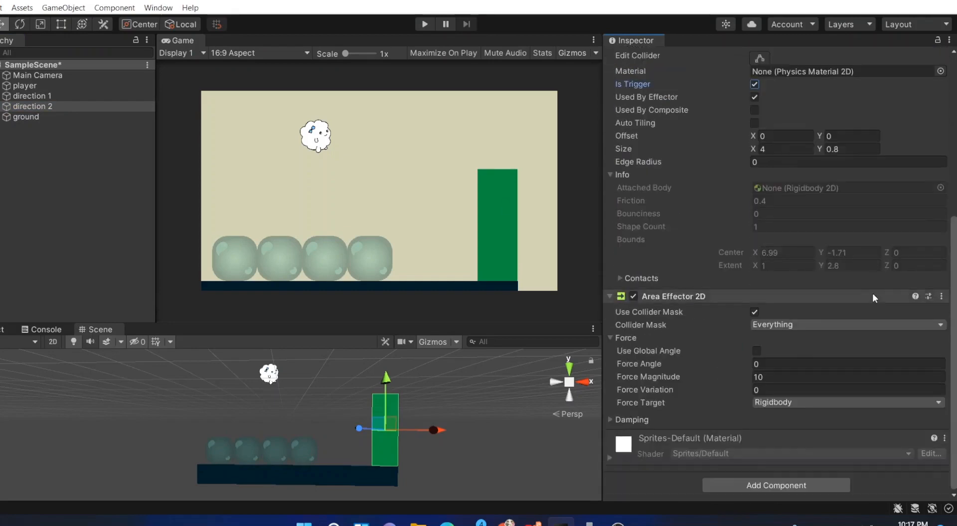
pyautogui.click(788, 365)
pyautogui.write('90')
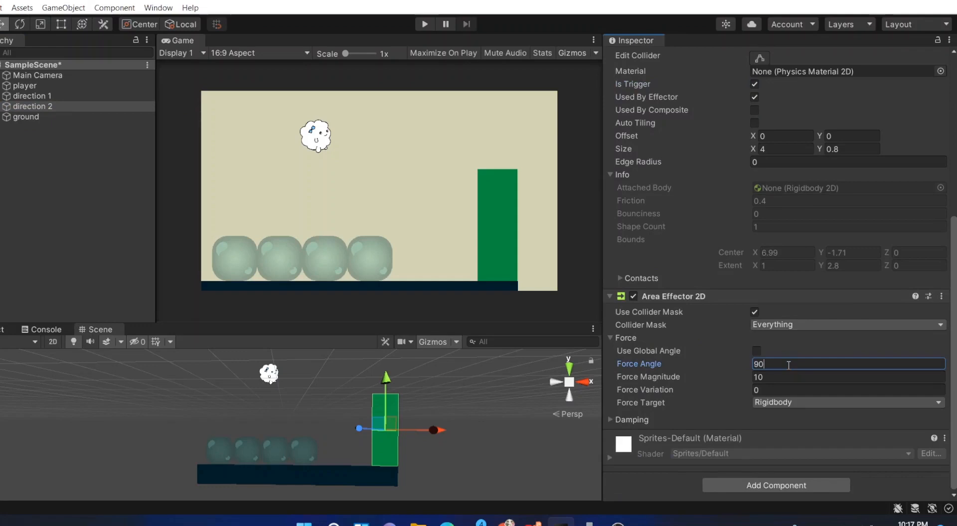
pyautogui.click(795, 341)
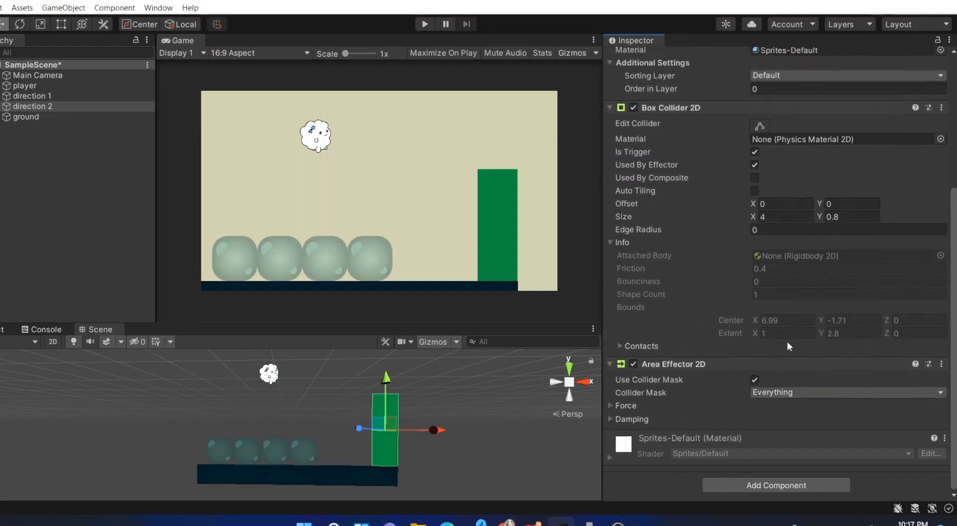
pyautogui.click(611, 407)
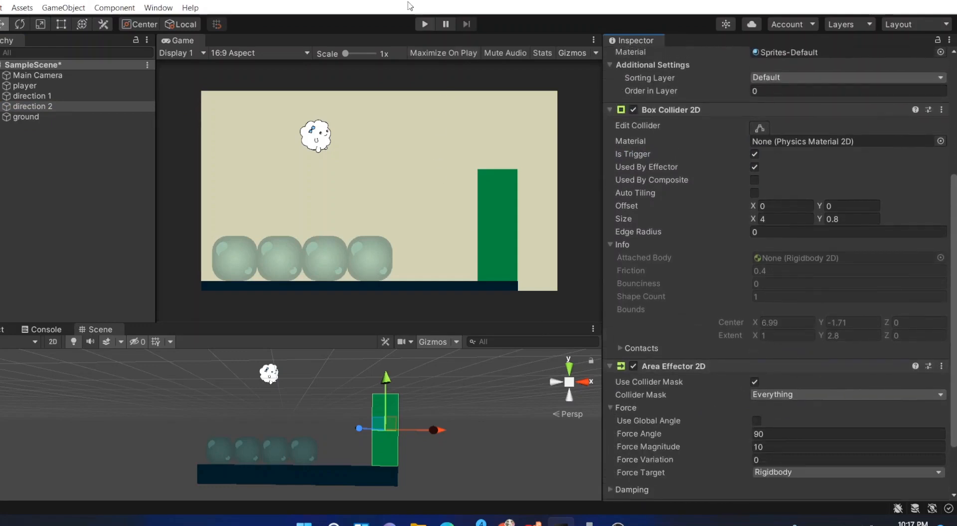
pyautogui.click(420, 28)
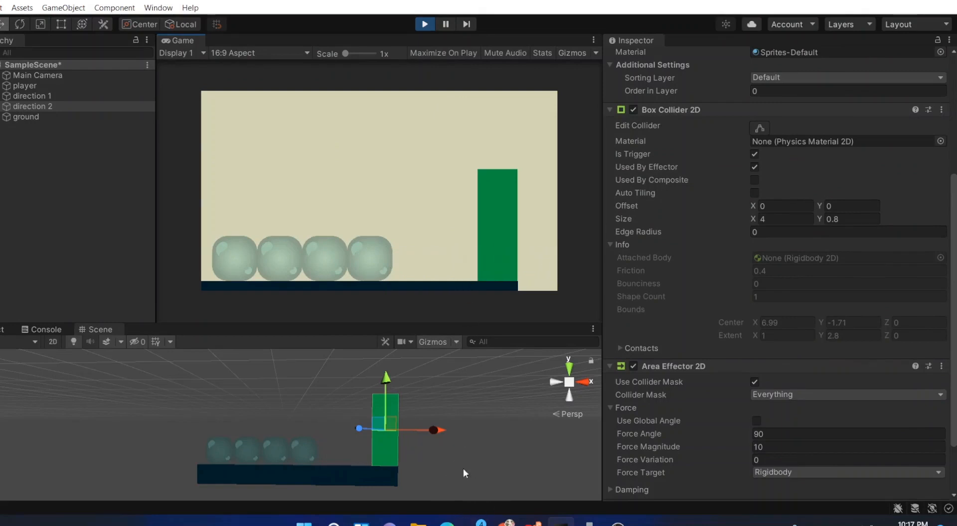
pyautogui.hotkey('ctrl', 'p')
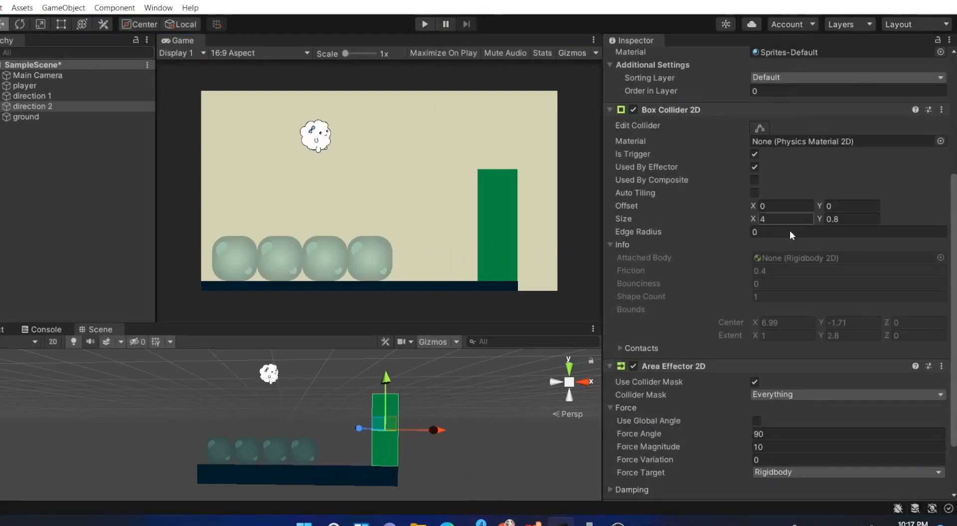
# Set direction 2's Area Effector 2D force magnitude to 30 and test the upward push in a short game run
pyautogui.scroll(-3, 802, 307)
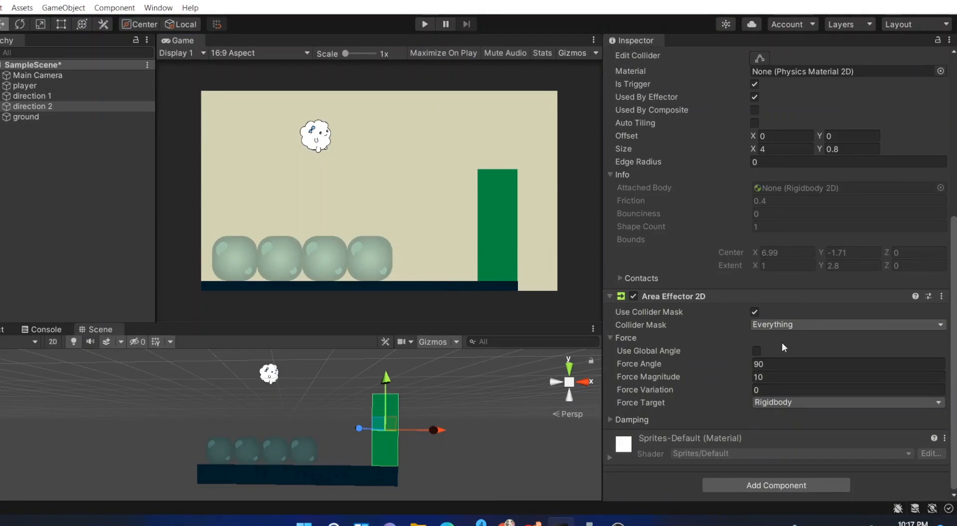
pyautogui.click(765, 378)
pyautogui.click(764, 377)
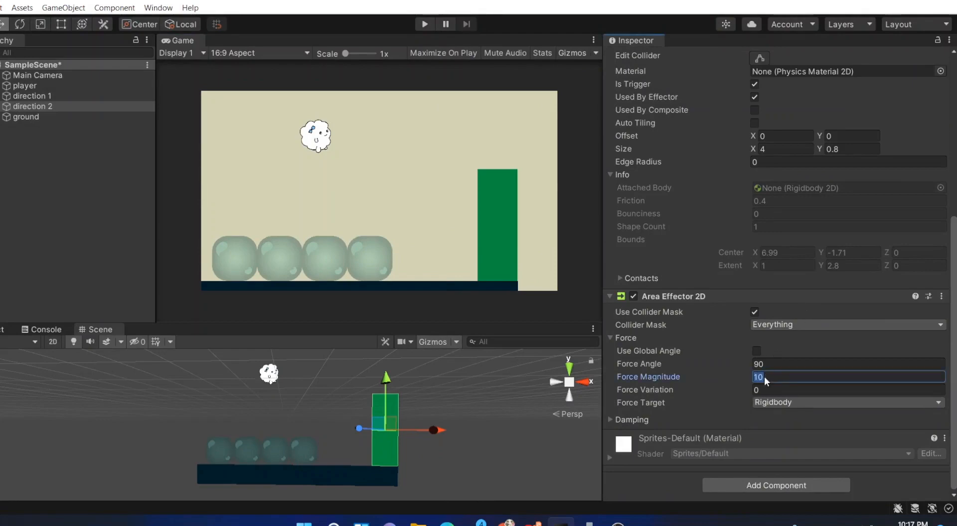
pyautogui.write('30')
pyautogui.click(425, 24)
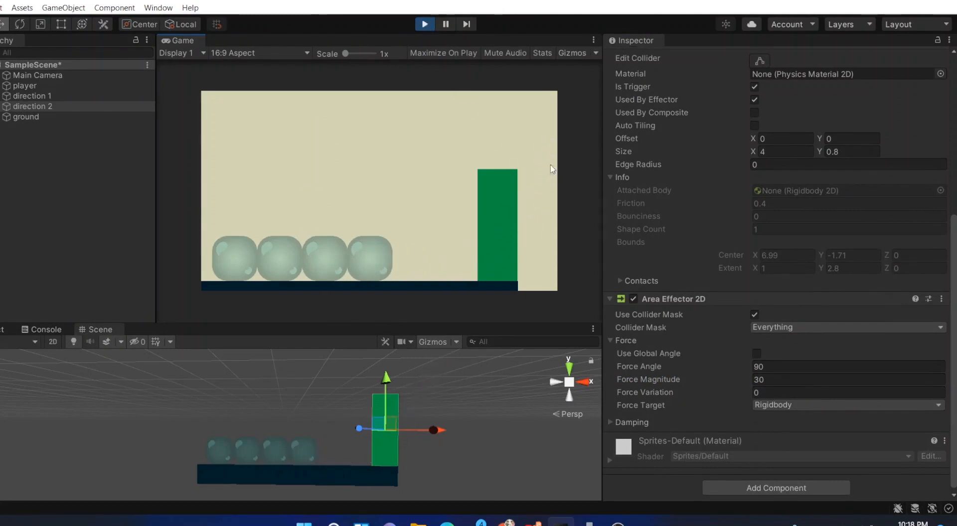
pyautogui.click(429, 26)
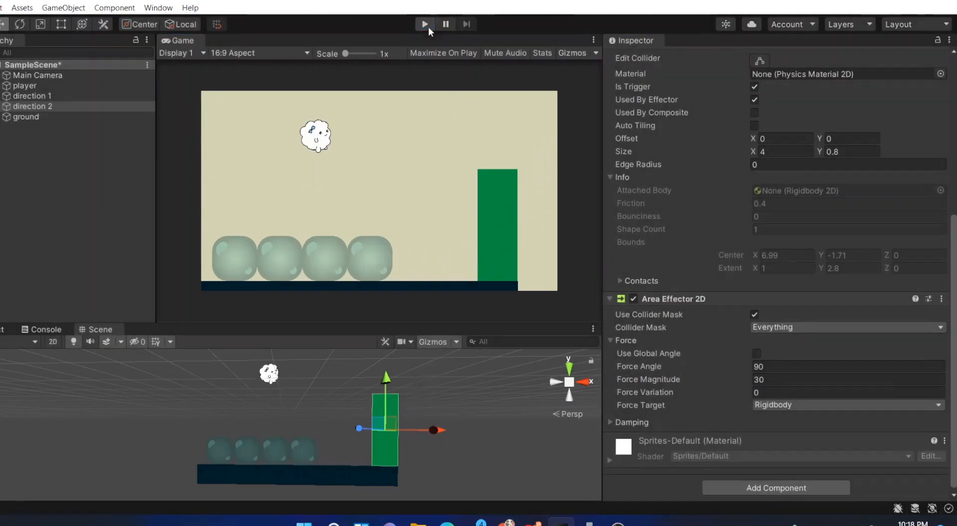
# Set the damping drag of direction 2's Area Effector 2D to 2 and run the game to test it
pyautogui.click(611, 420)
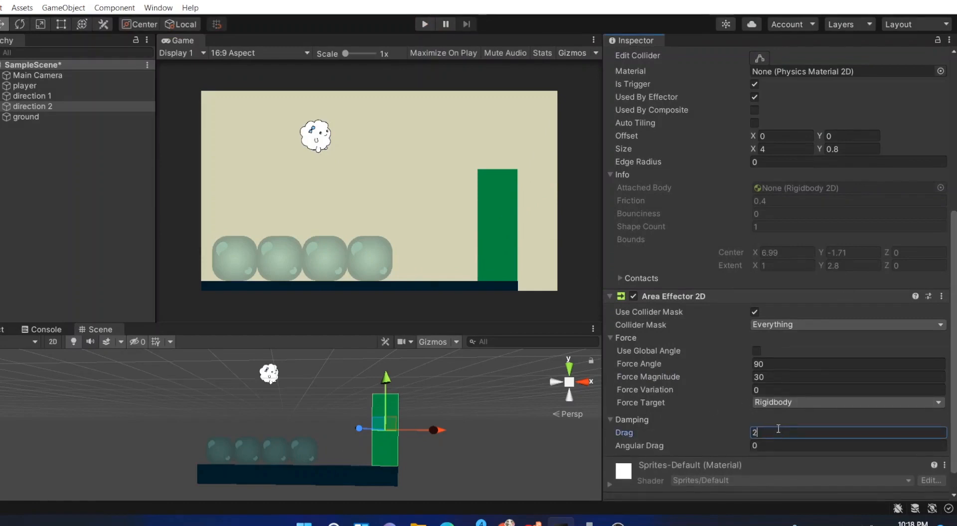
pyautogui.click(425, 22)
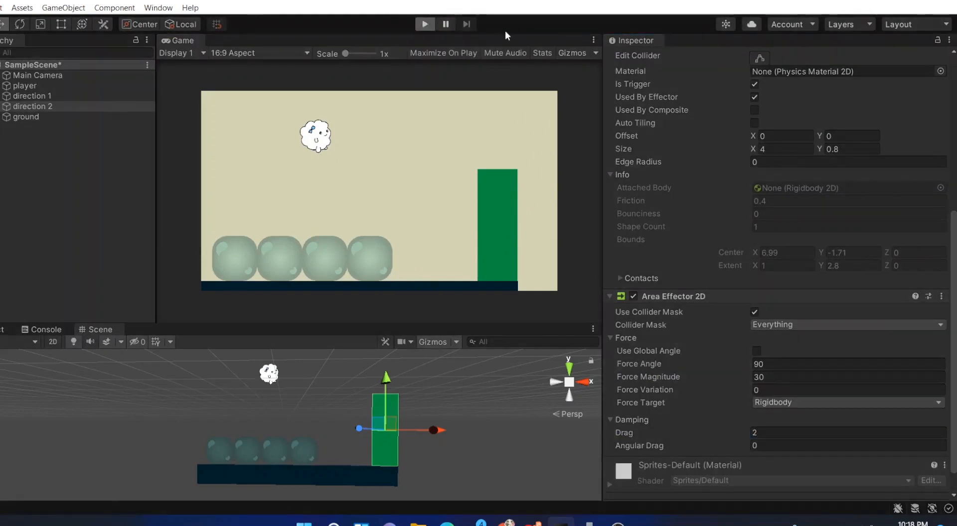